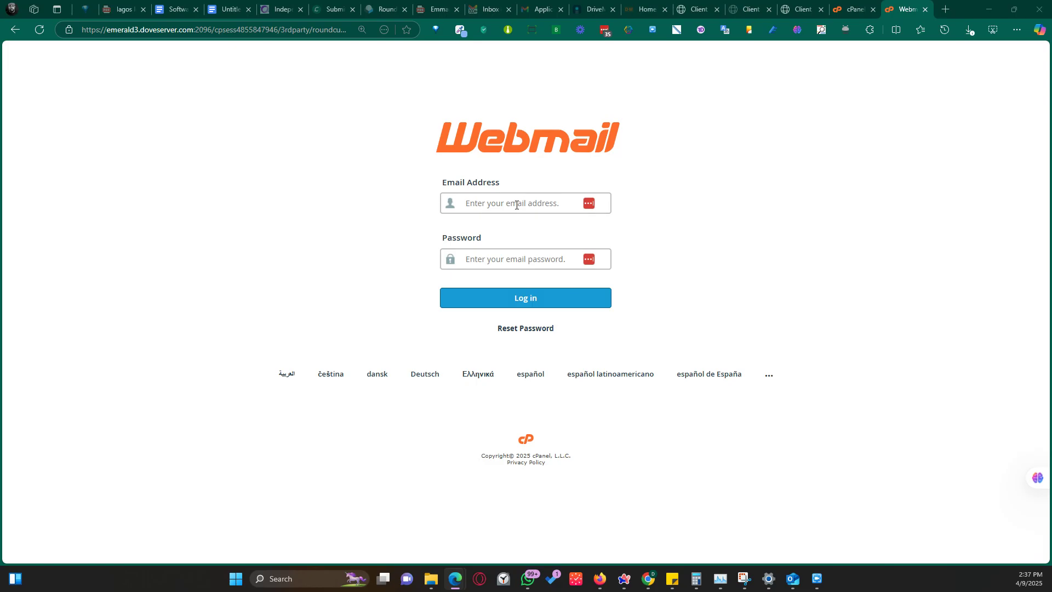
Enter the mailbox email address, removing the duplicated 'com' from the domain.
left_click(516, 205)
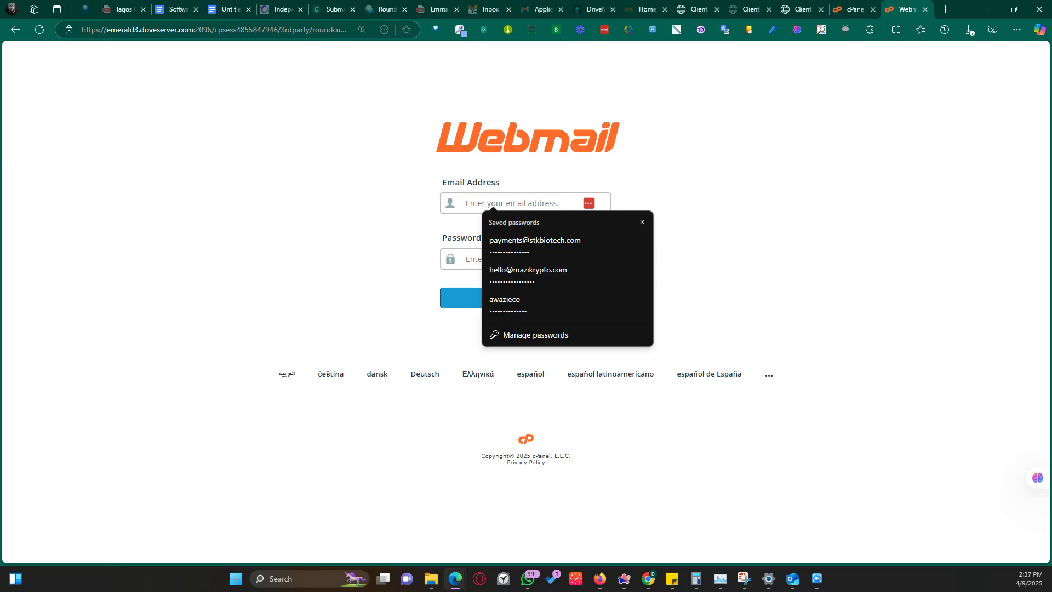
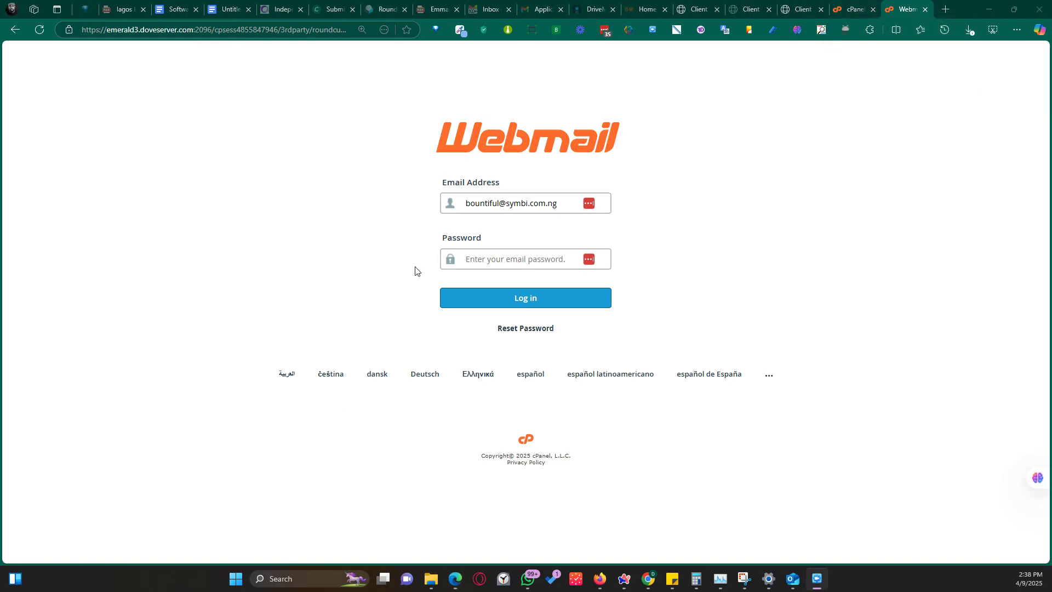
left_click(547, 204)
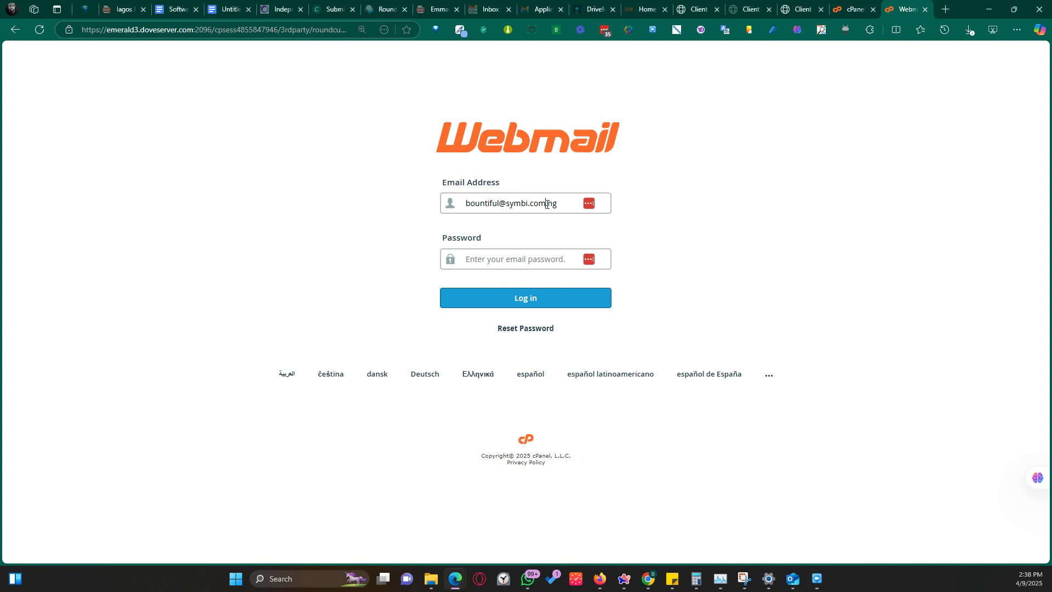
key("BackSpace")
key("BackSpace")
key("BackSpace")
key("Left")
key("Left")
key("BackSpace")
Paste the account password and sign in to cPanel Webmail.
left_click(502, 259)
key("ctrl+v")
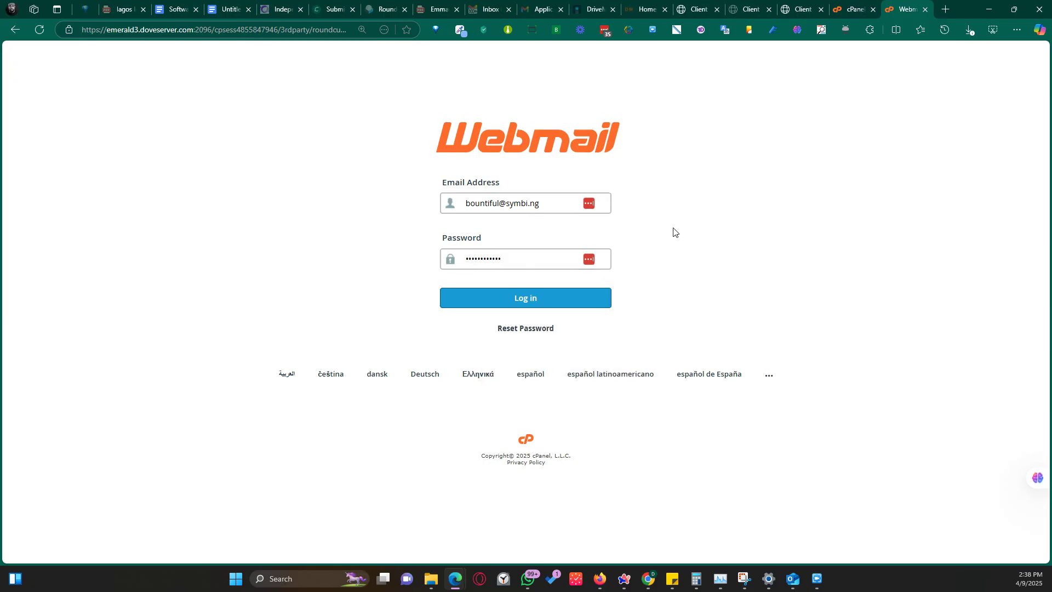
left_click(566, 300)
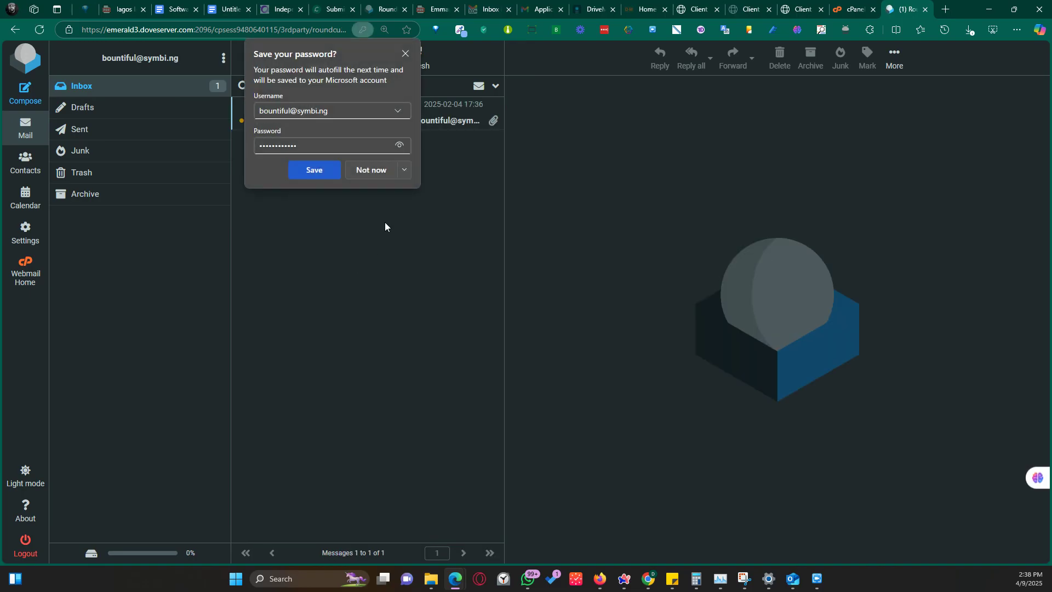
Save the webmail login in the browser and start a new email in Roundcube.
left_click(320, 170)
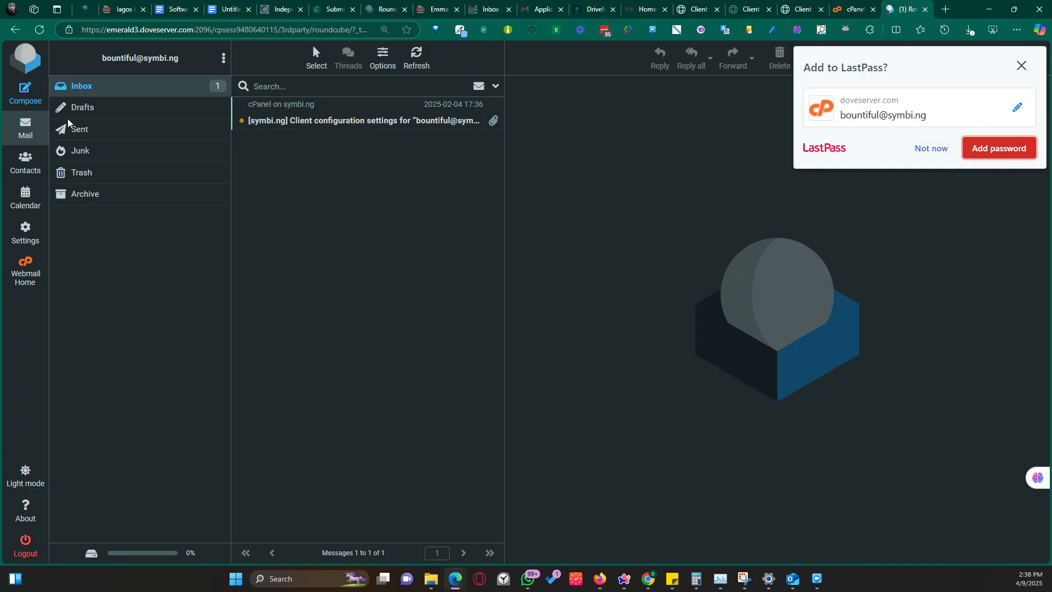
left_click(30, 103)
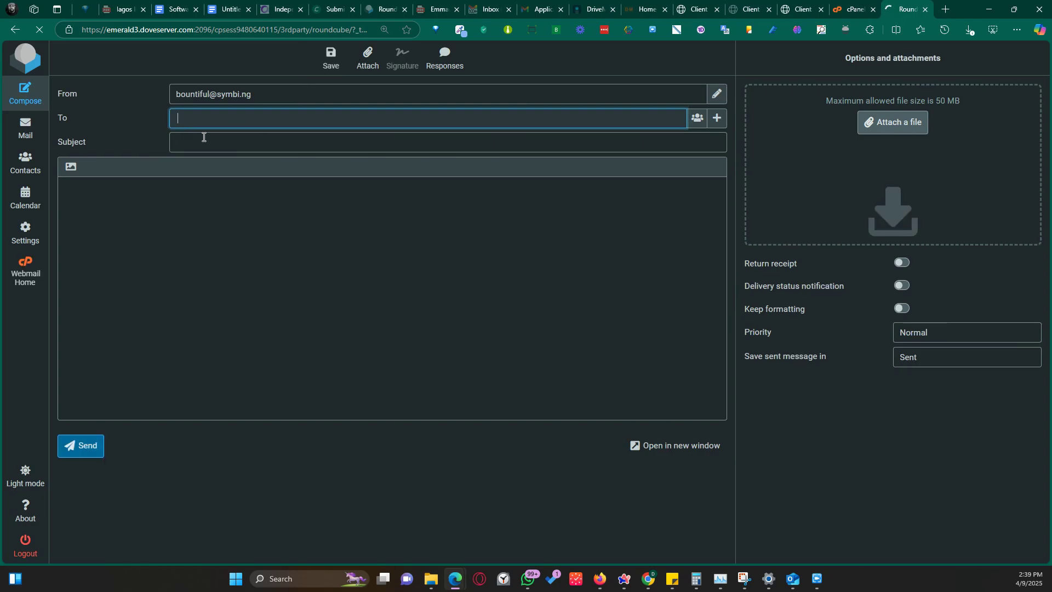
Add Followup-To, Cc, Bcc and Reply-To header fields to the new message.
left_click(718, 122)
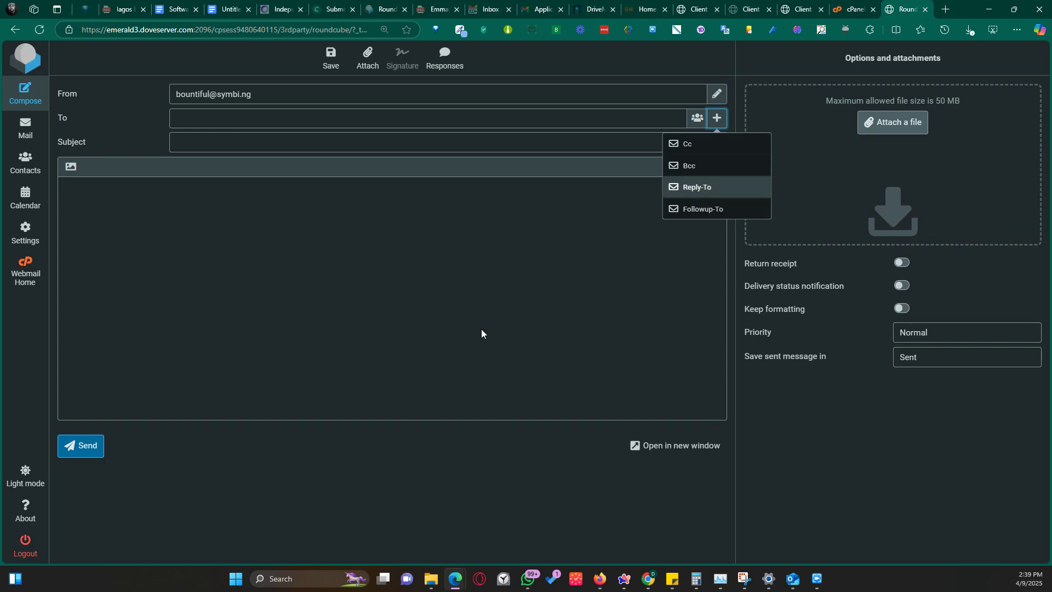
left_click(551, 360)
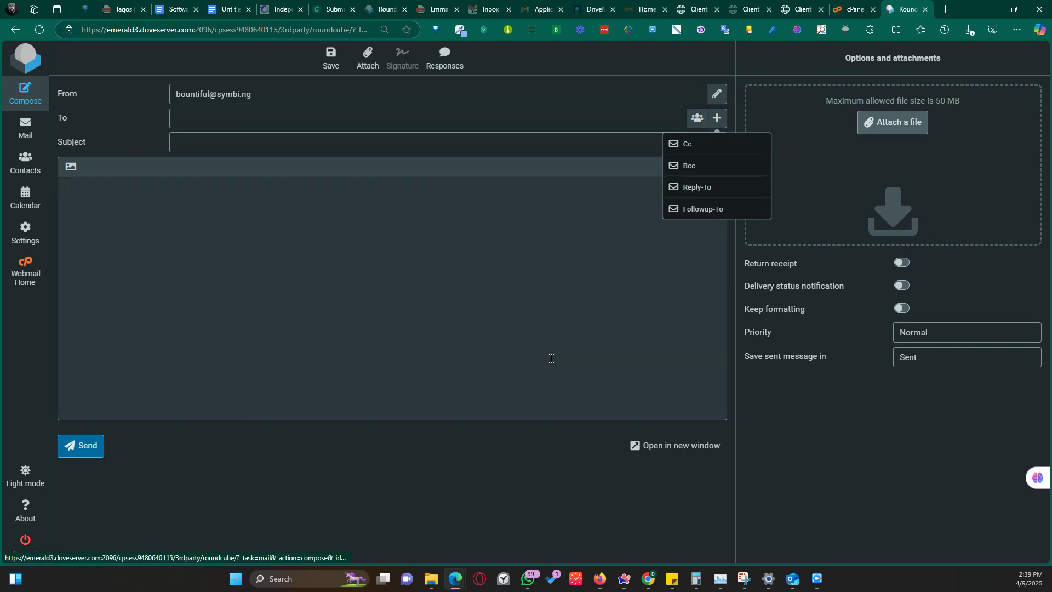
left_click(714, 123)
left_click(690, 208)
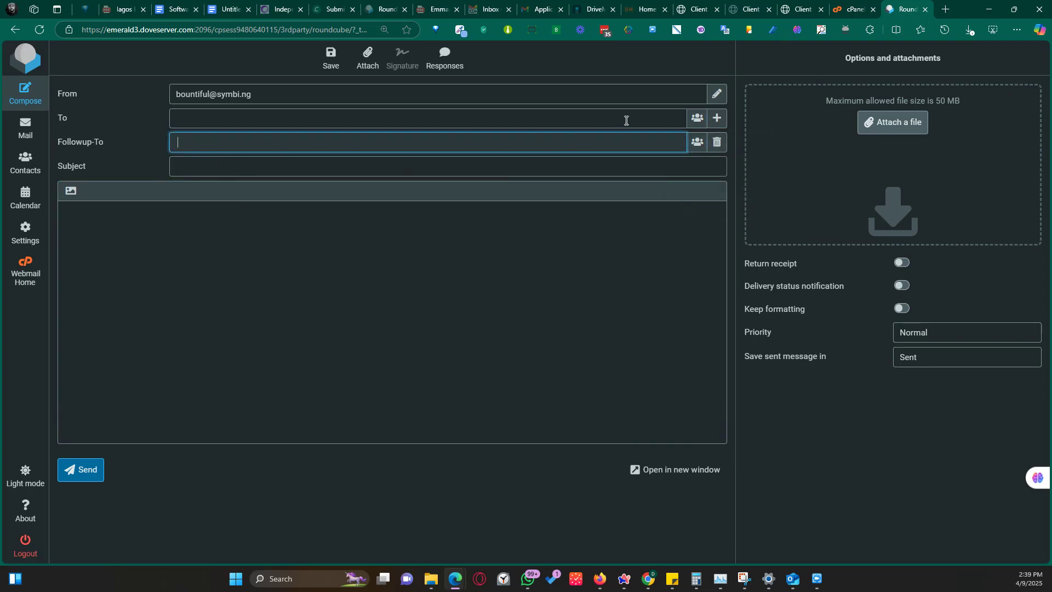
left_click(716, 119)
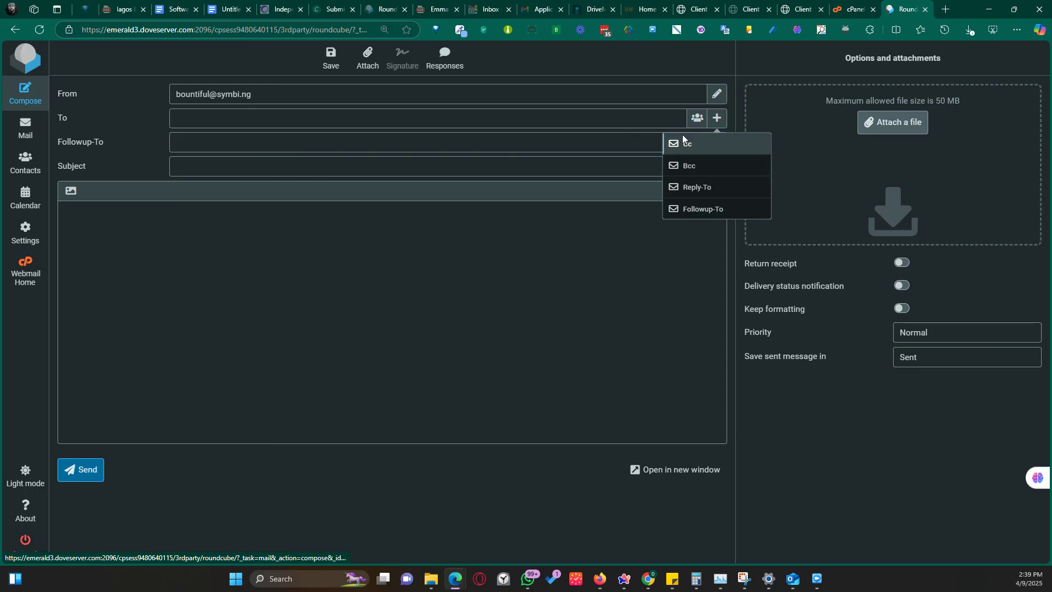
left_click(683, 141)
left_click(717, 118)
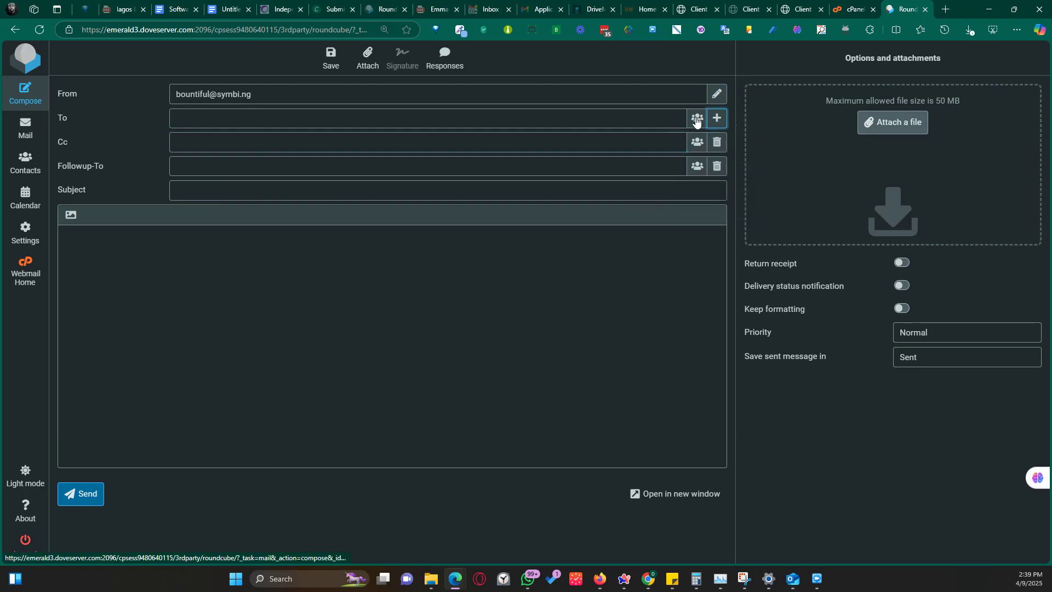
left_click(701, 166)
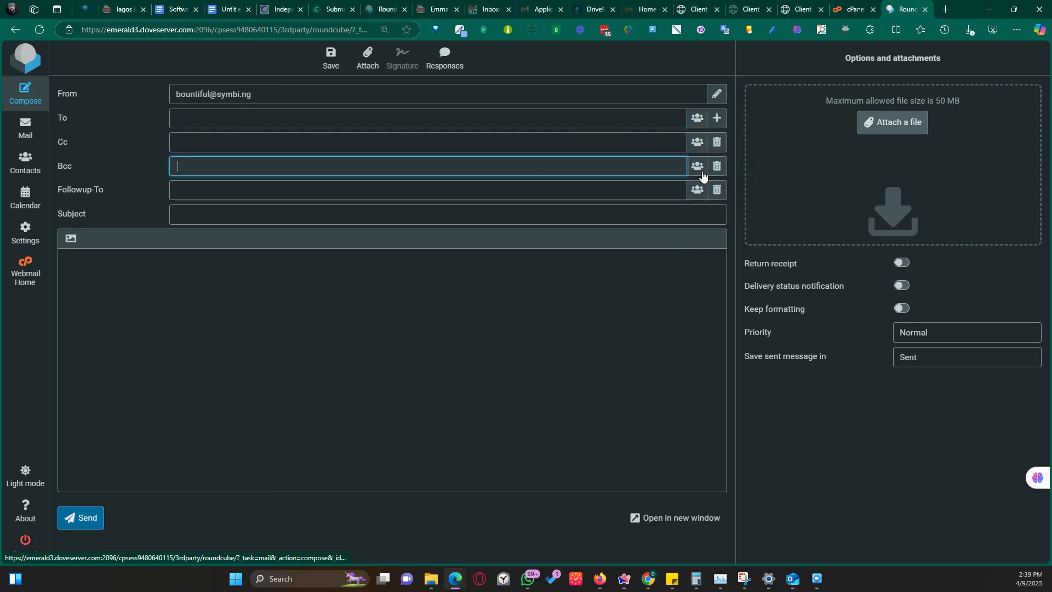
left_click(717, 118)
left_click(697, 189)
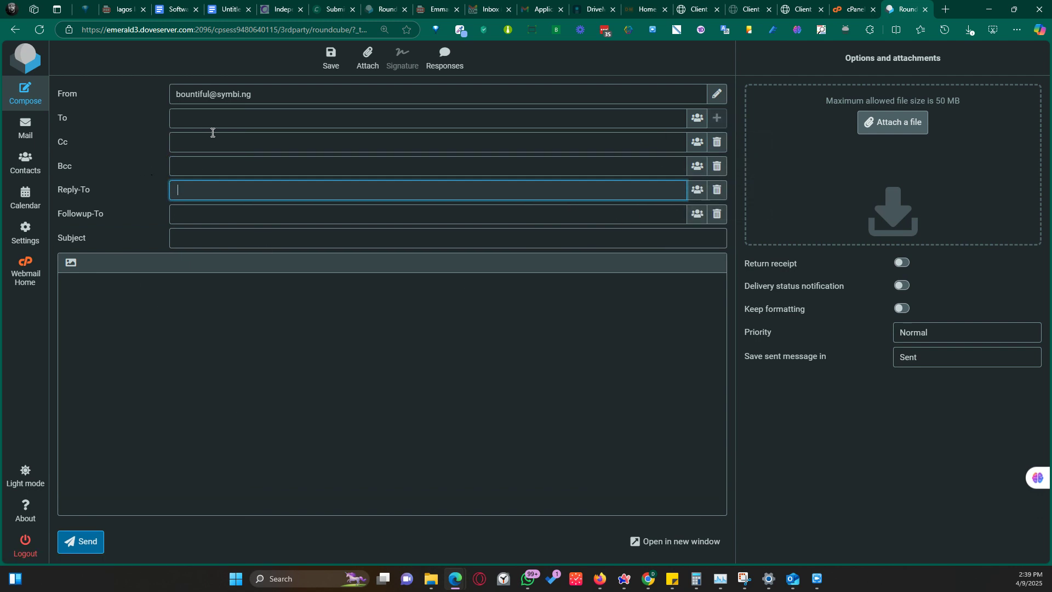
Remove the four extra header fields, toggle Return receipt, and go to Contacts.
left_click(719, 142)
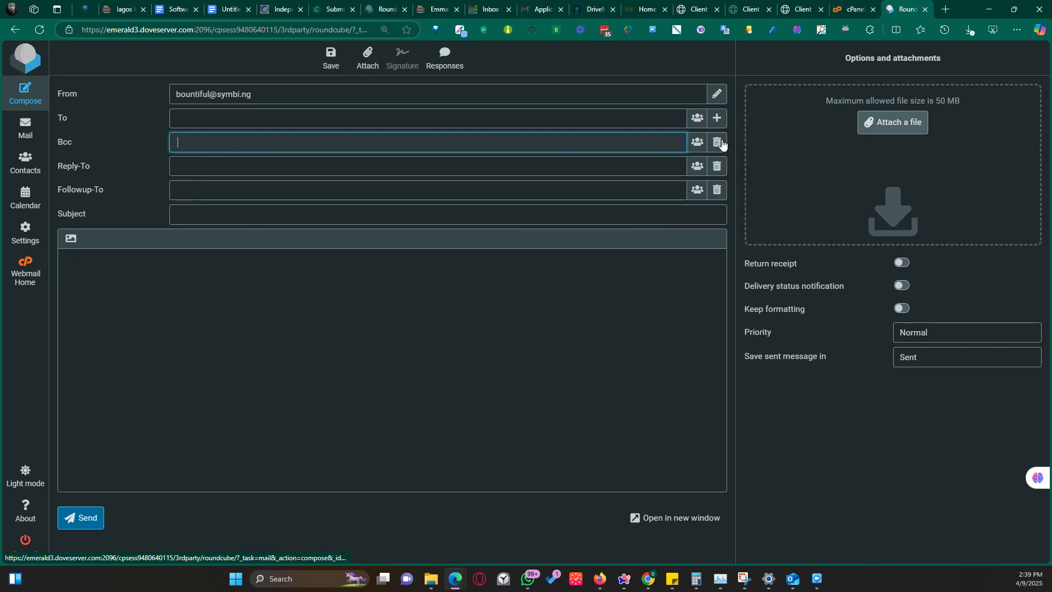
left_click(721, 143)
left_click(719, 143)
left_click(719, 143)
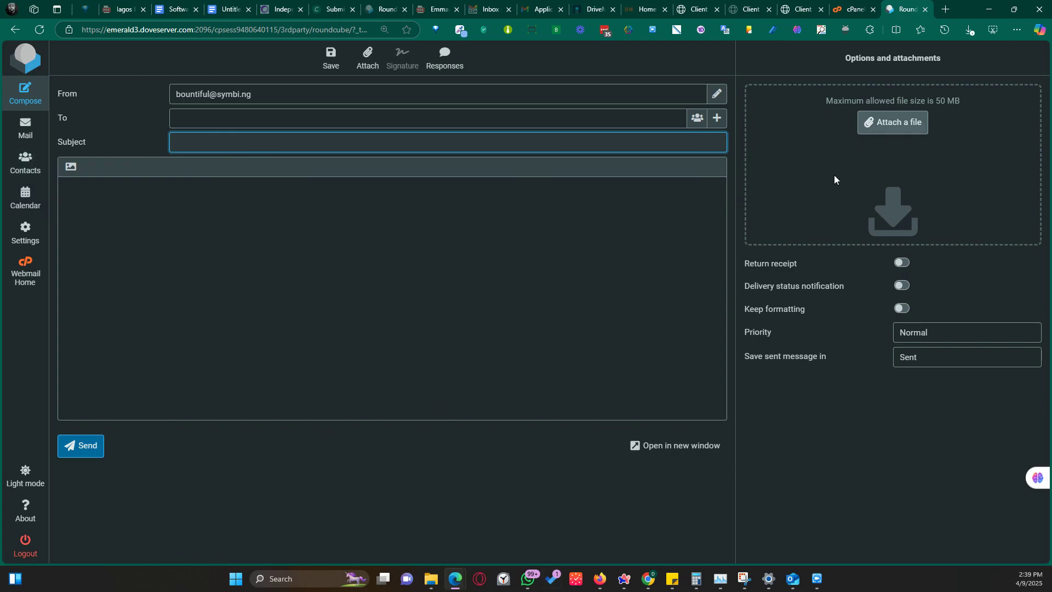
left_click(902, 264)
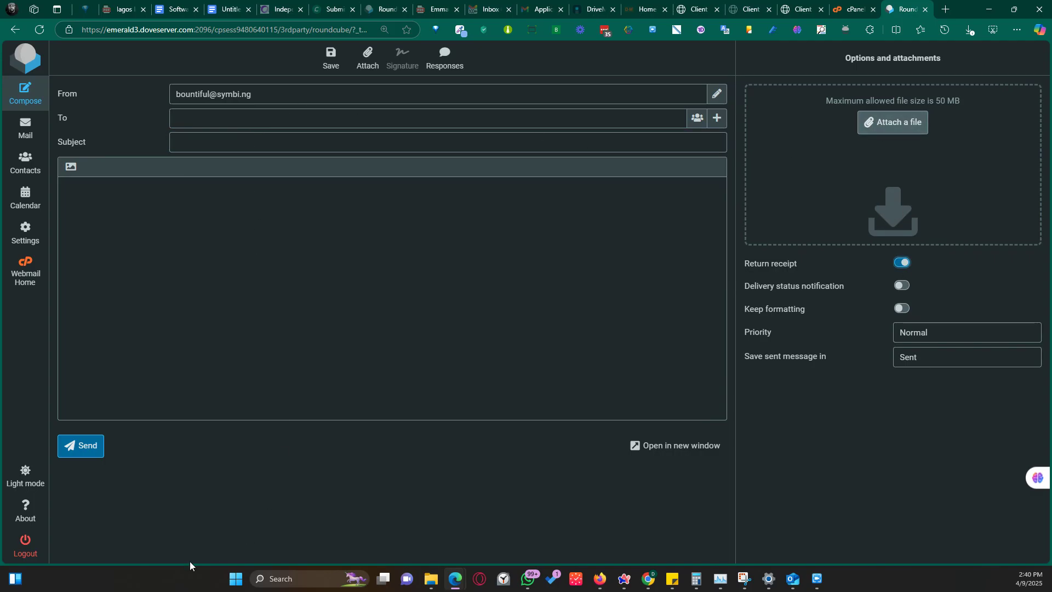
left_click(20, 163)
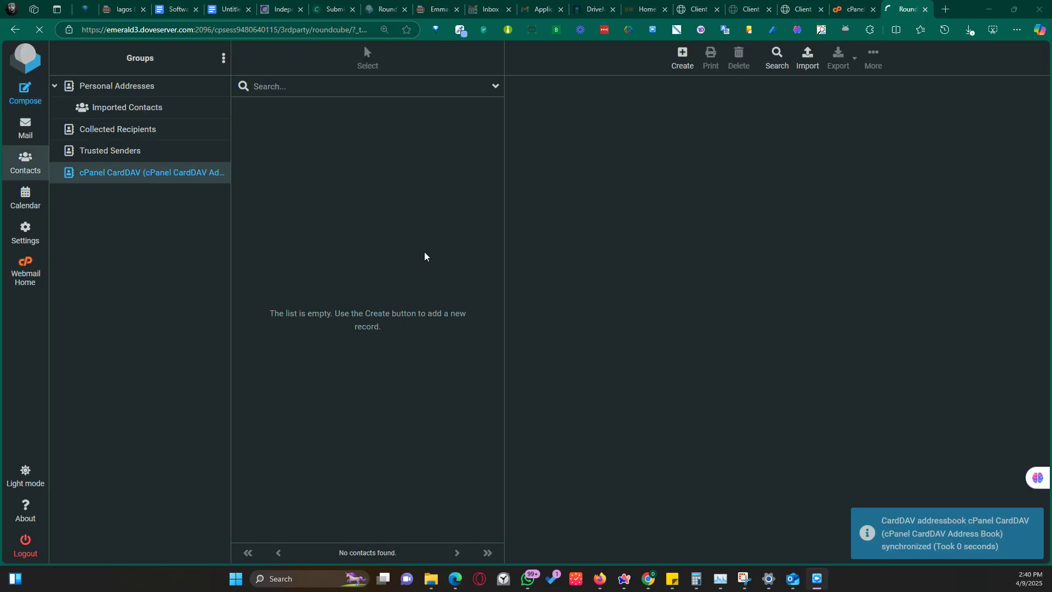
Start an import into Imported Contacts, cancel it, then go to Settings.
left_click(140, 109)
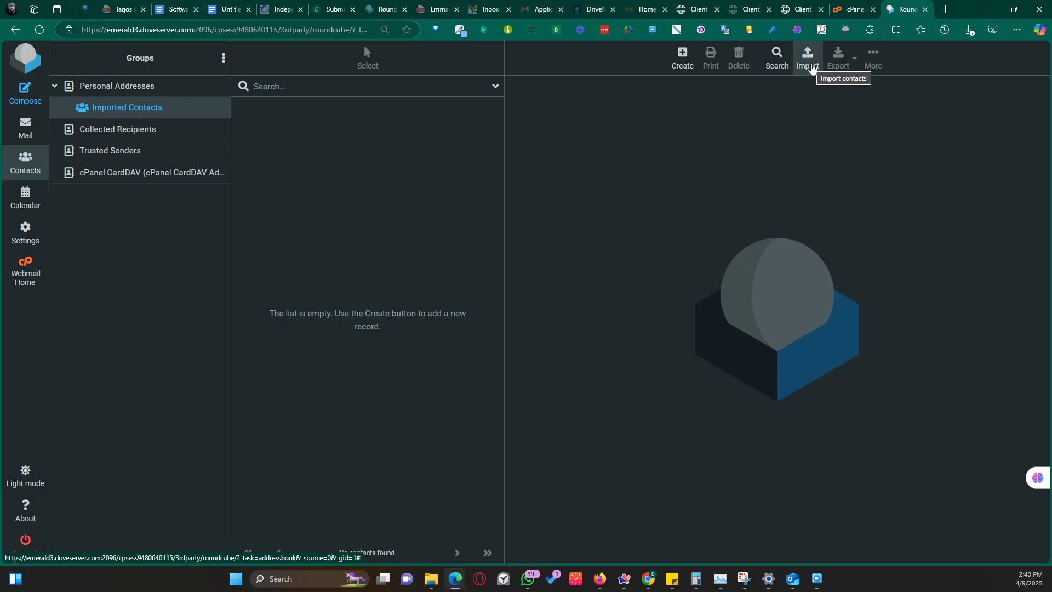
left_click(811, 66)
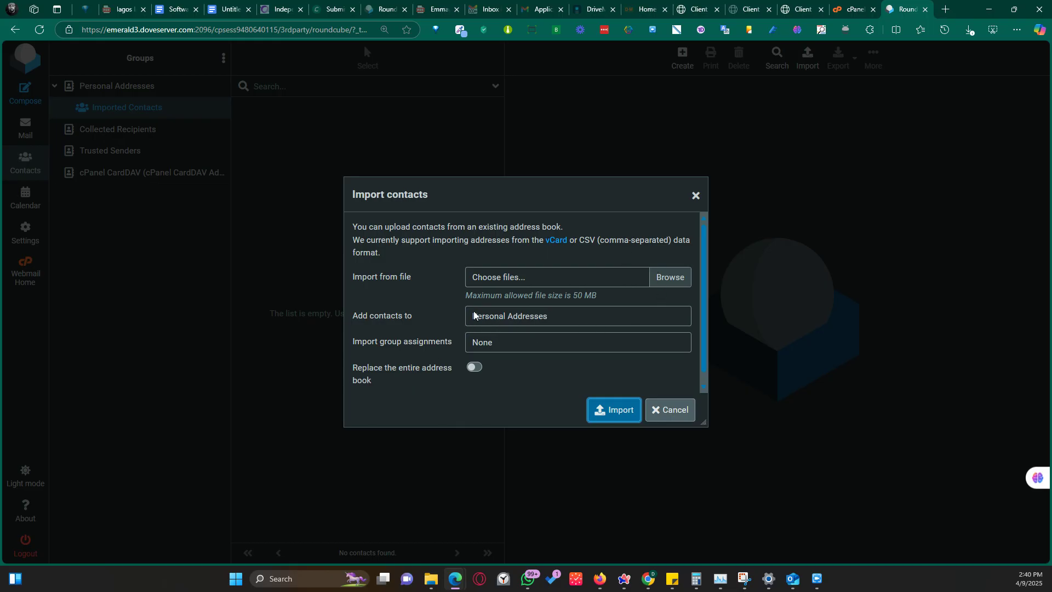
left_click(679, 412)
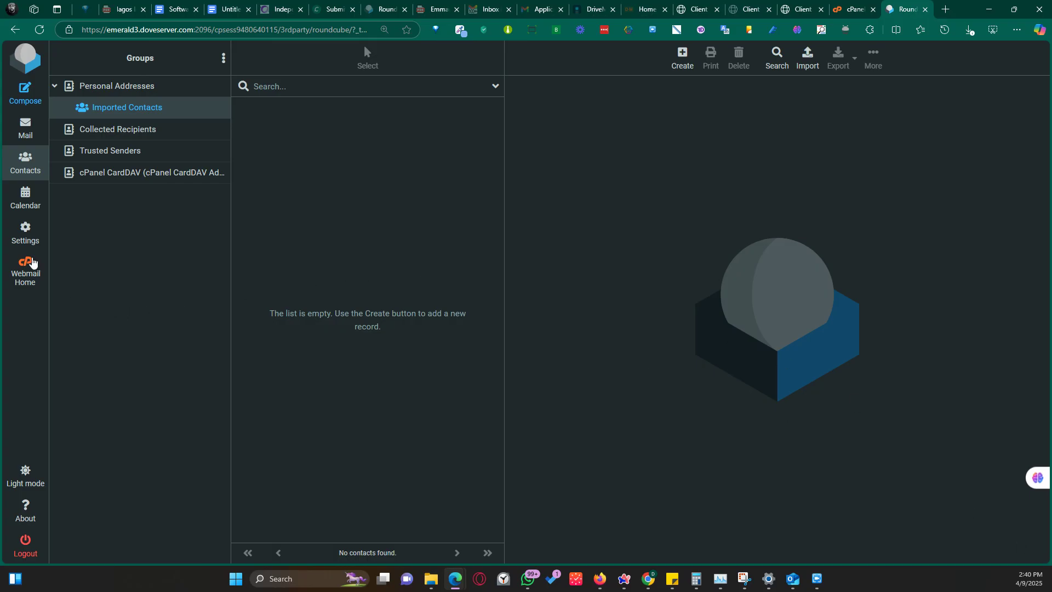
left_click(24, 230)
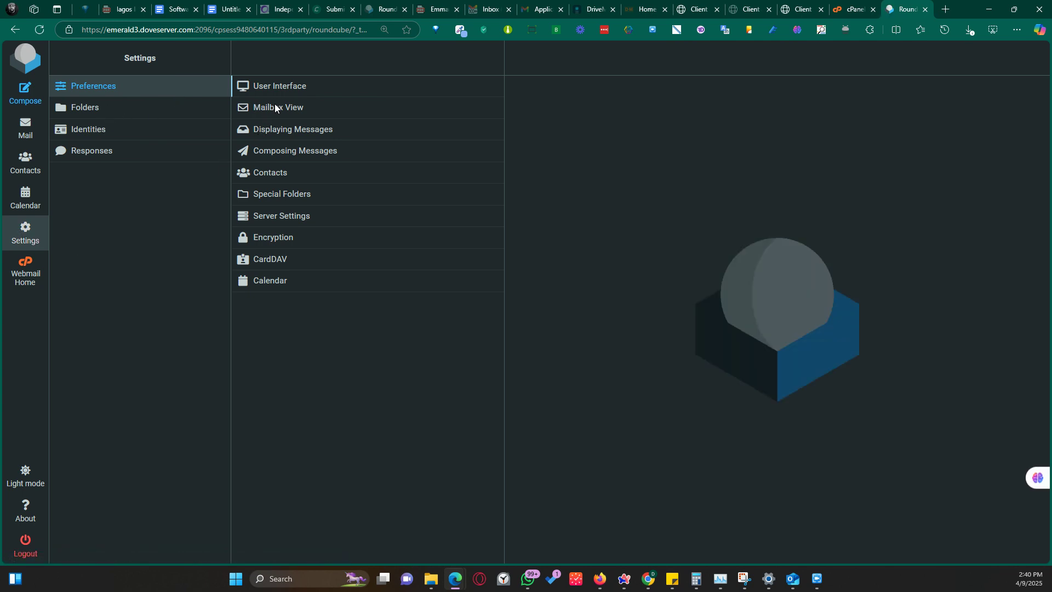
Browse the User Interface and Mailbox View preferences, then show the Identities list.
left_click(285, 87)
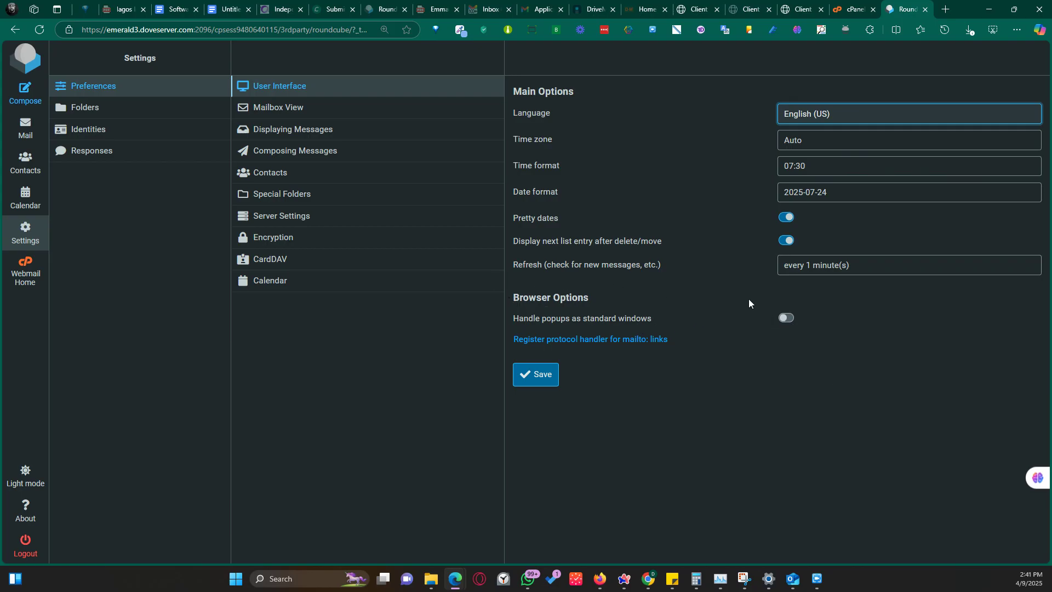
left_click(308, 108)
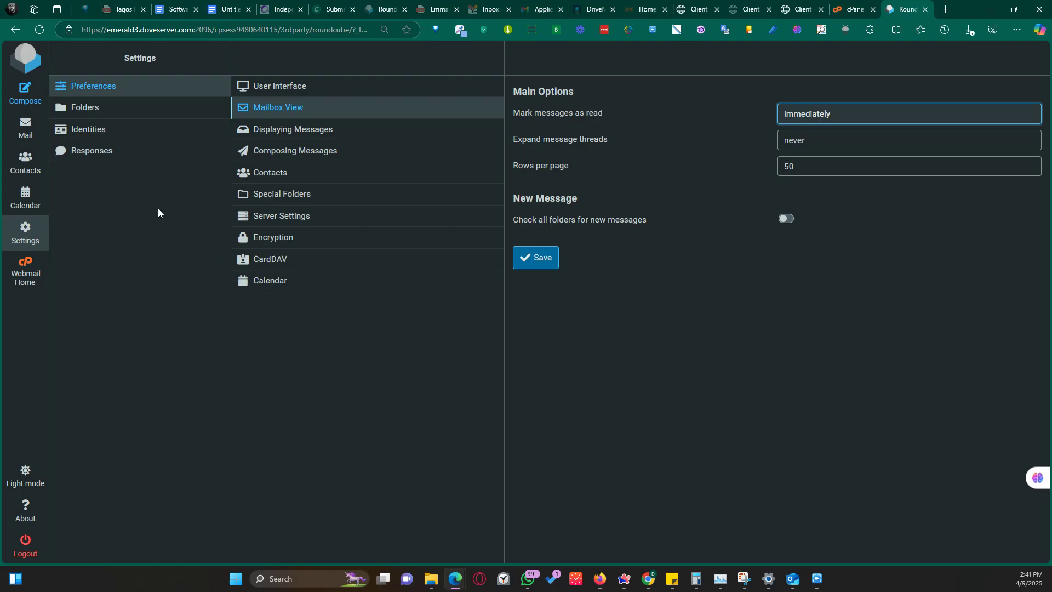
left_click(106, 132)
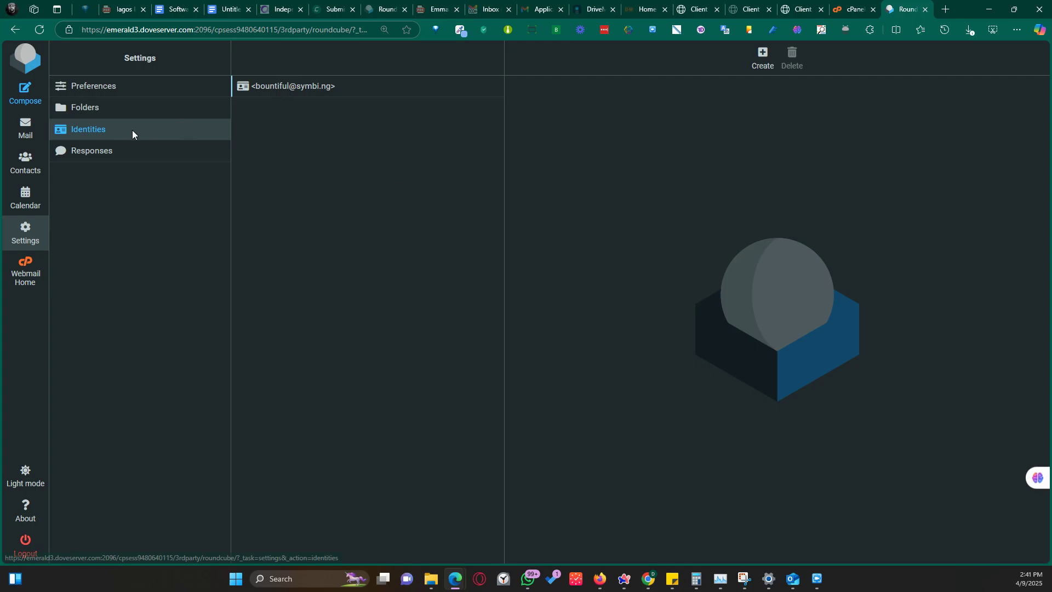
Open the sender identity's details, then return to Webmail Home without changes.
left_click(277, 86)
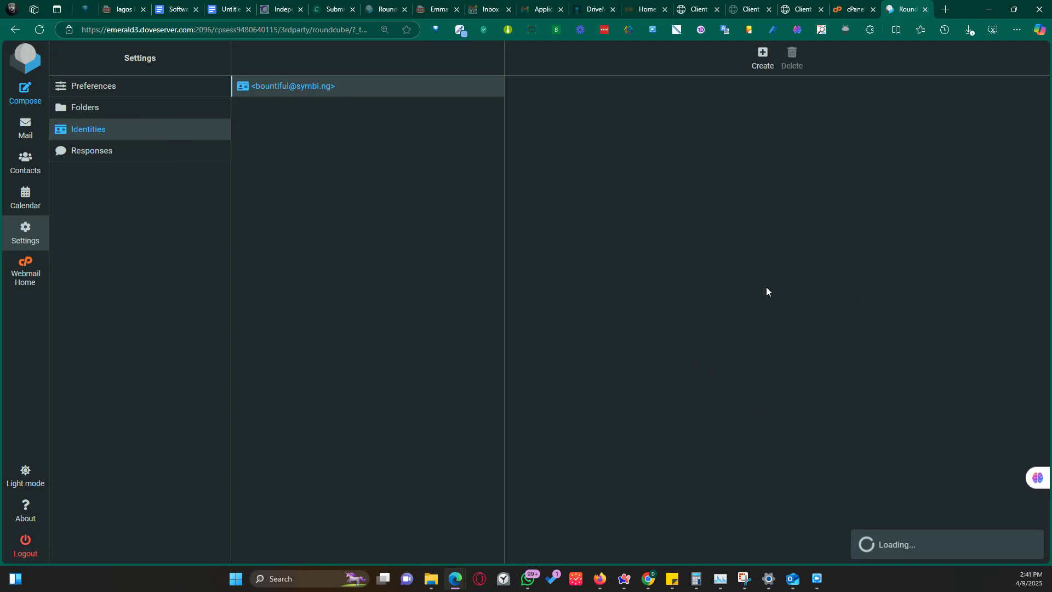
left_click(704, 113)
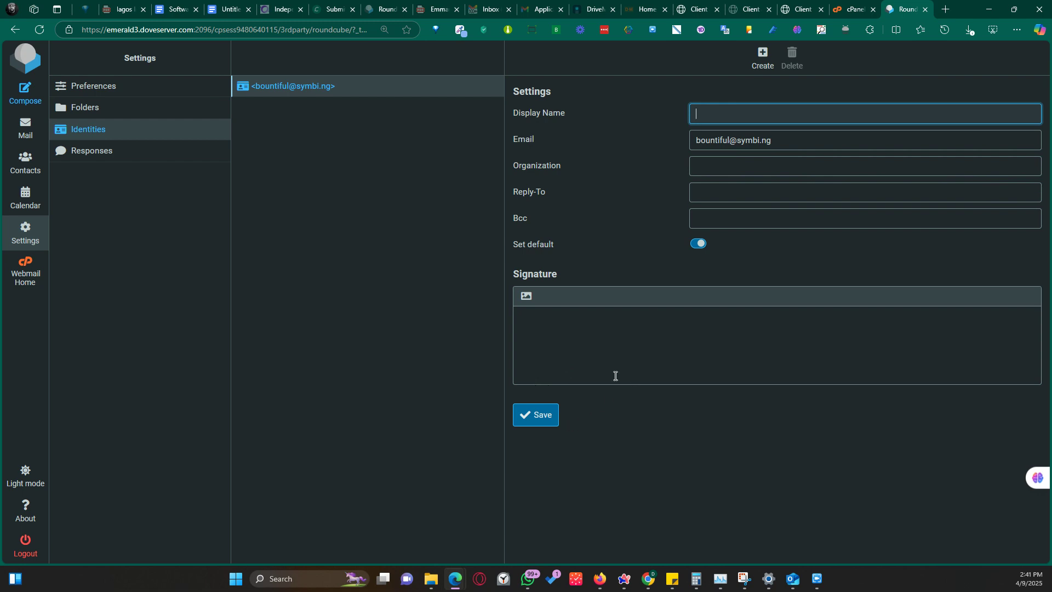
left_click(20, 274)
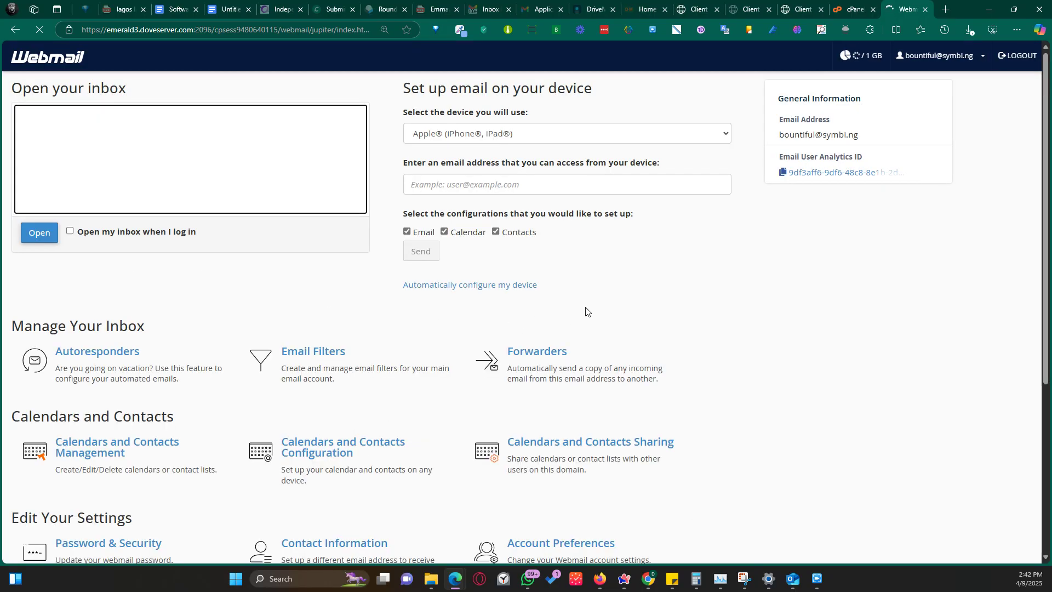
Scroll the Webmail home page and open Forwarders under Manage Your Inbox.
scroll(587, 312, "down", 3)
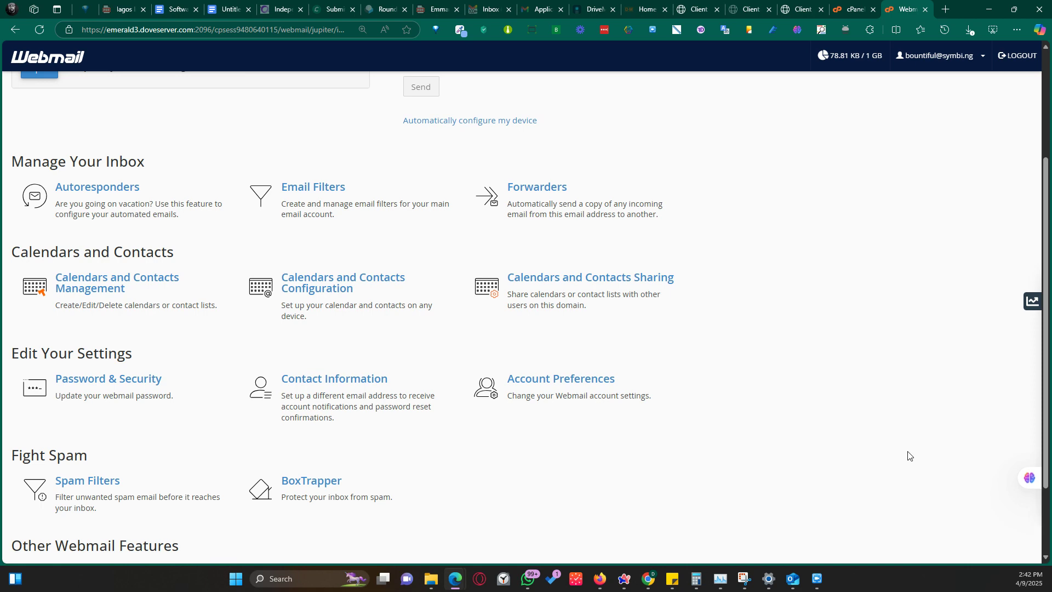
scroll(725, 285, "down", 2)
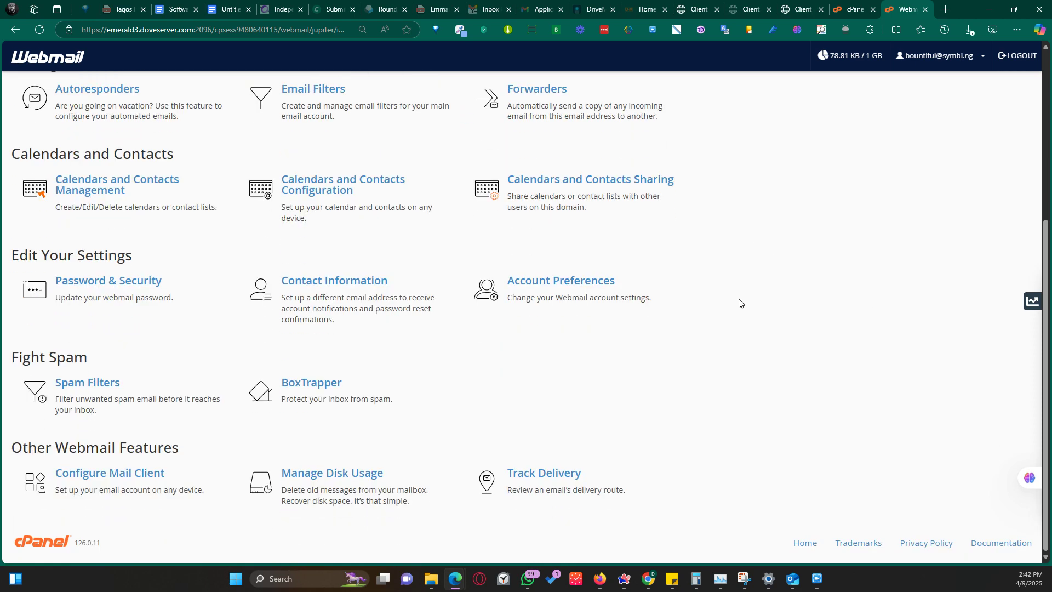
scroll(740, 303, "up", 3)
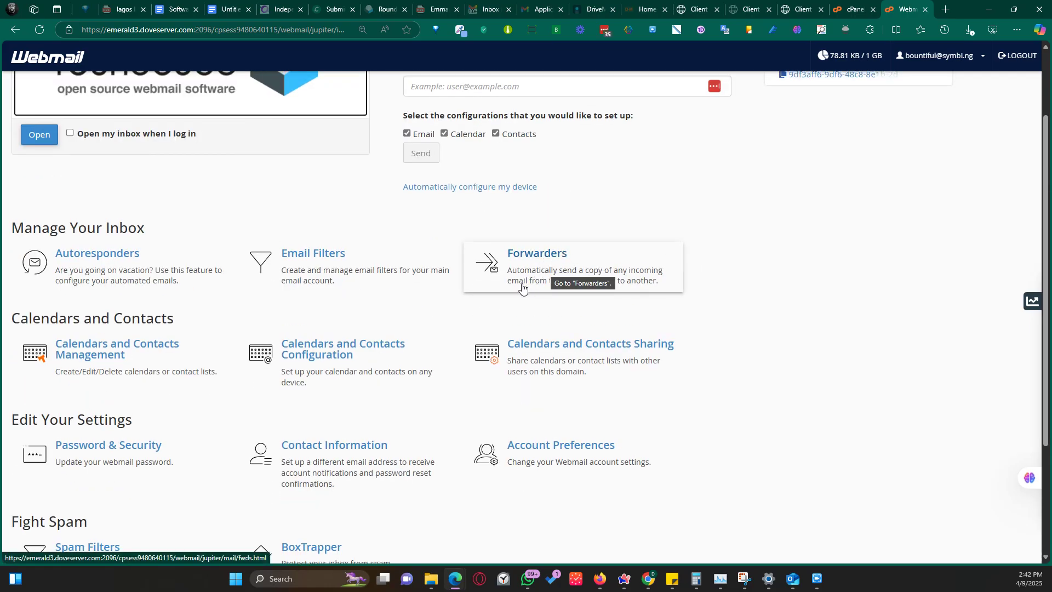
left_click(546, 266)
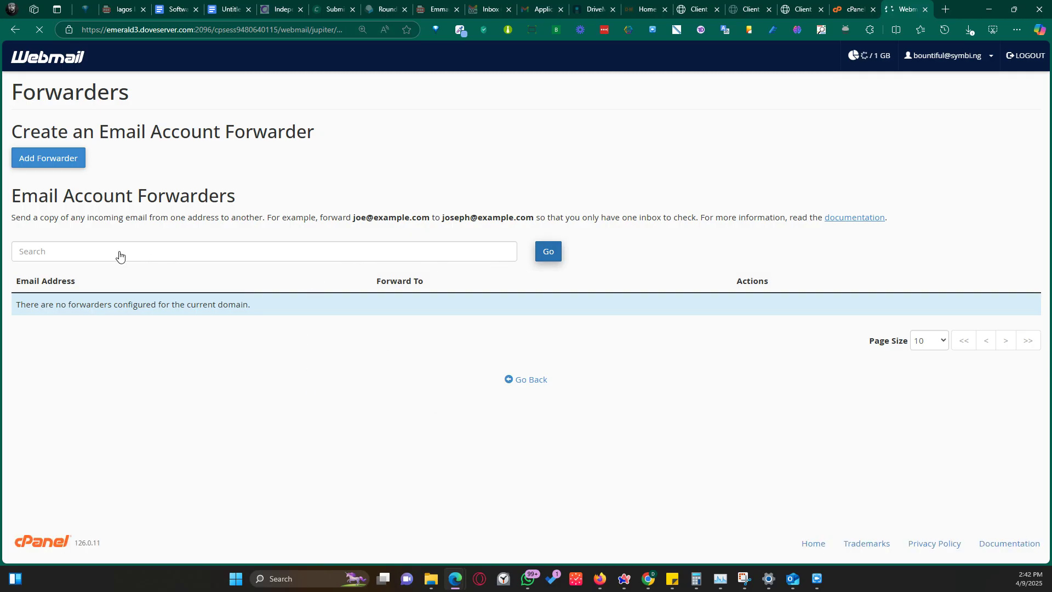
left_click(48, 160)
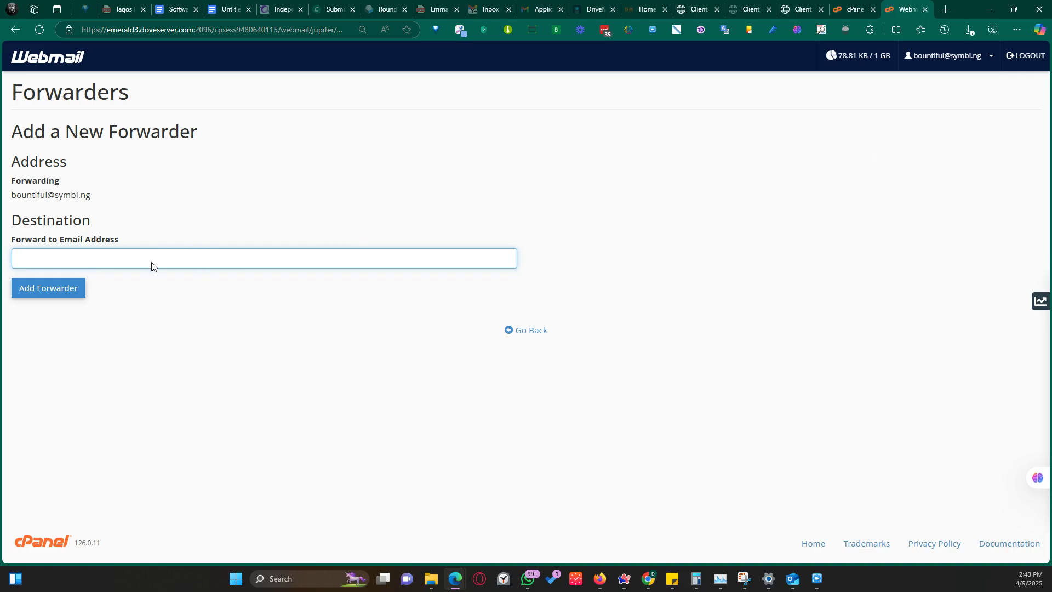
left_click(522, 331)
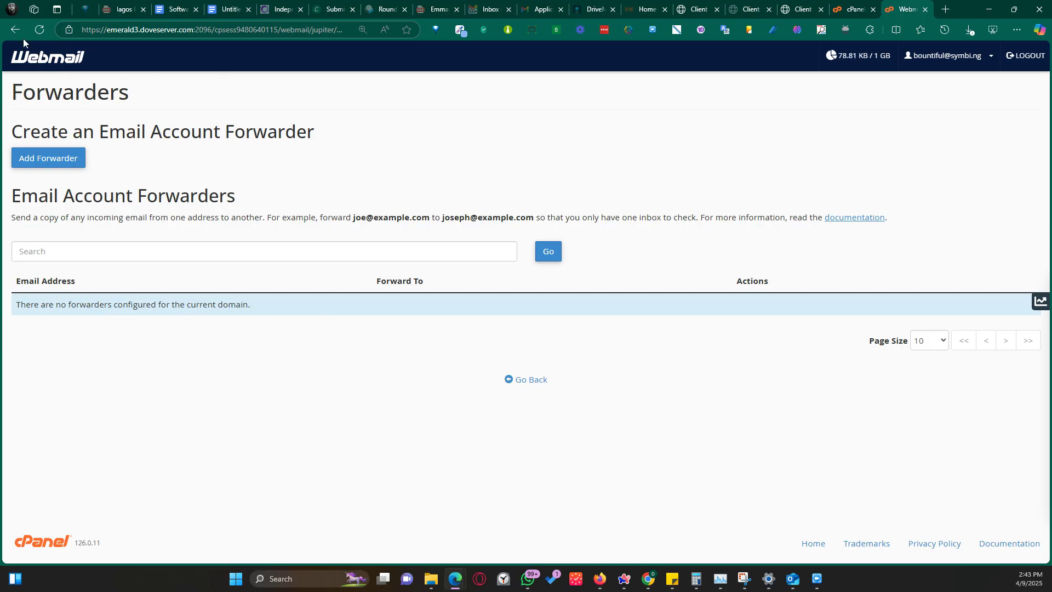
Return from Forwarders to the Webmail home page and open Autoresponders.
left_click(519, 382)
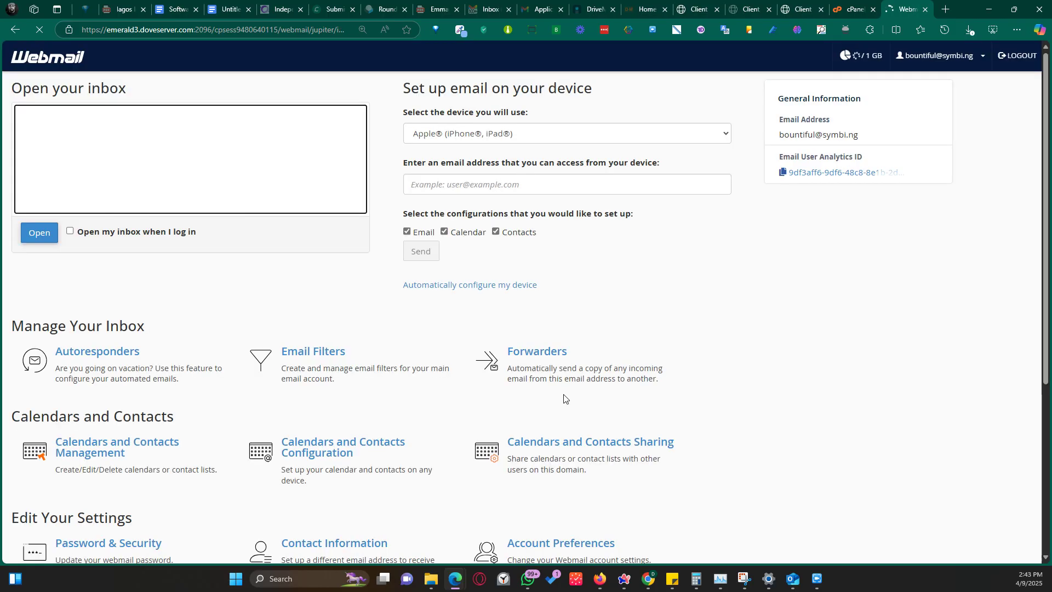
scroll(778, 349, "down", 1)
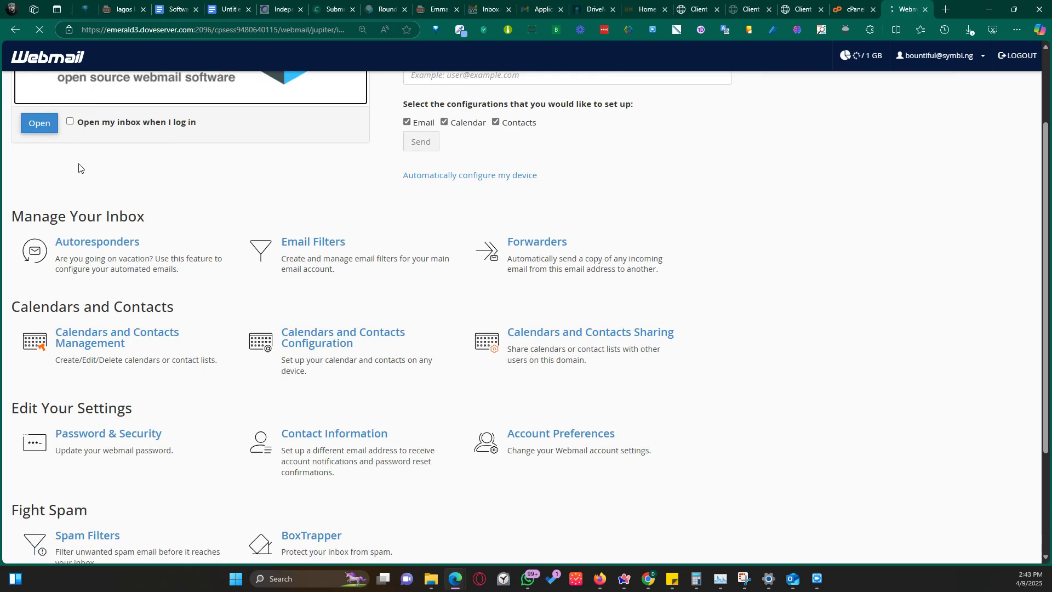
left_click(99, 248)
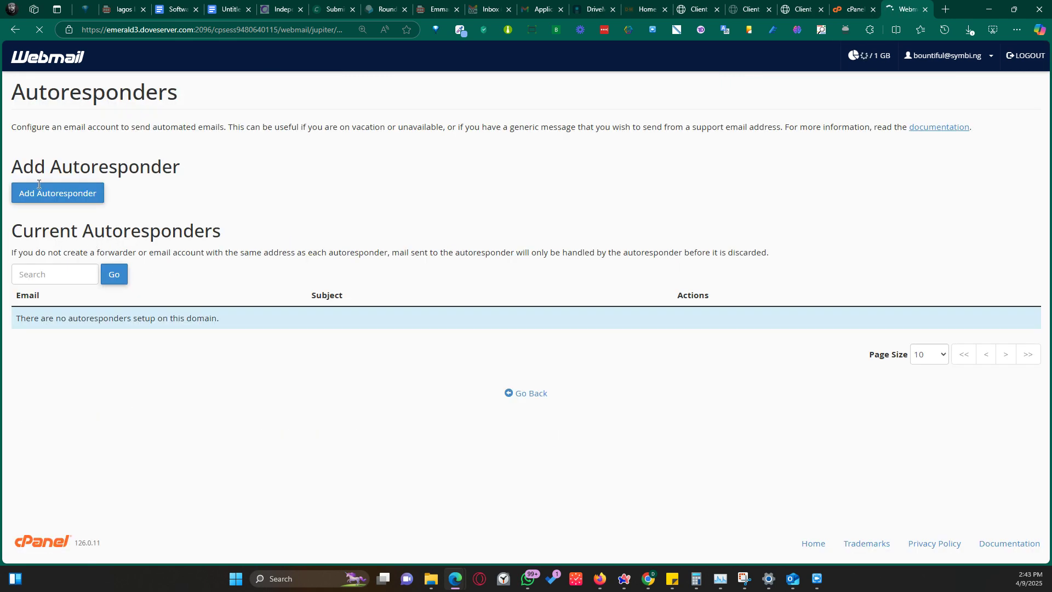
Start a new autoresponder and scroll down to its Start and Stop options.
left_click(64, 199)
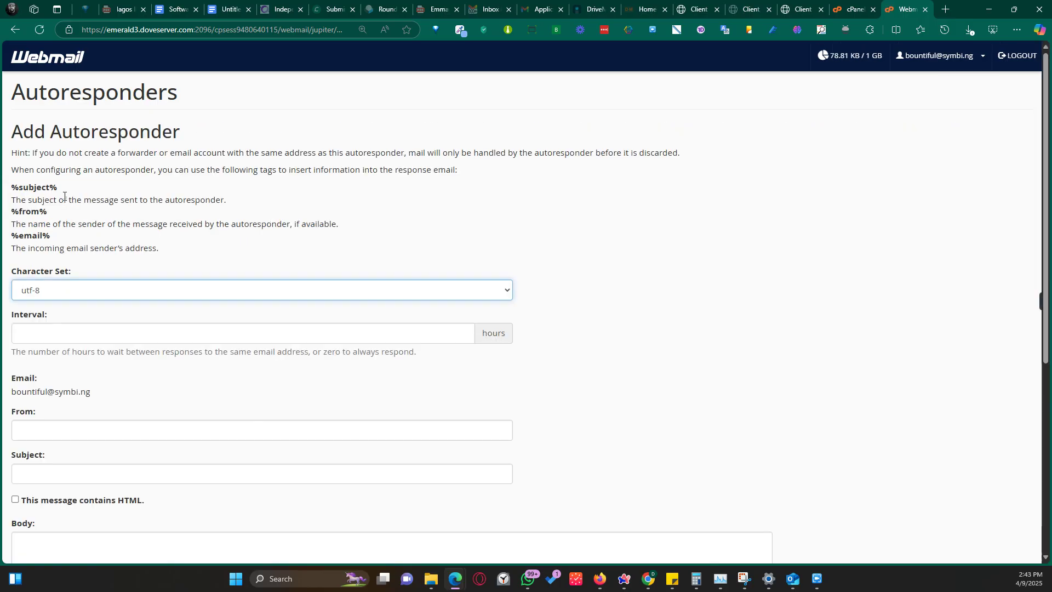
scroll(247, 306, "down", 2)
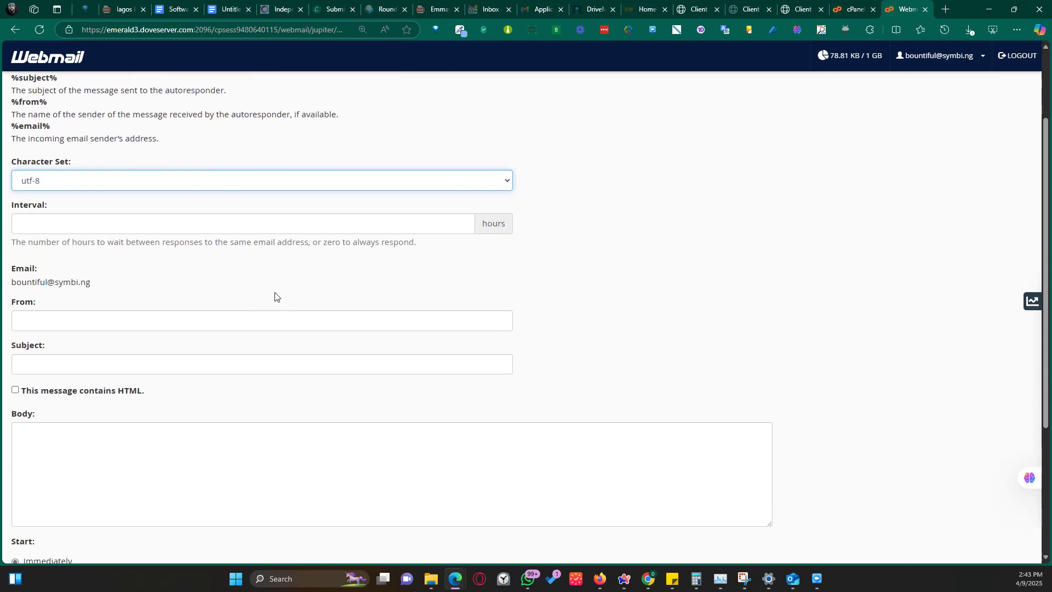
scroll(34, 269, "down", 1)
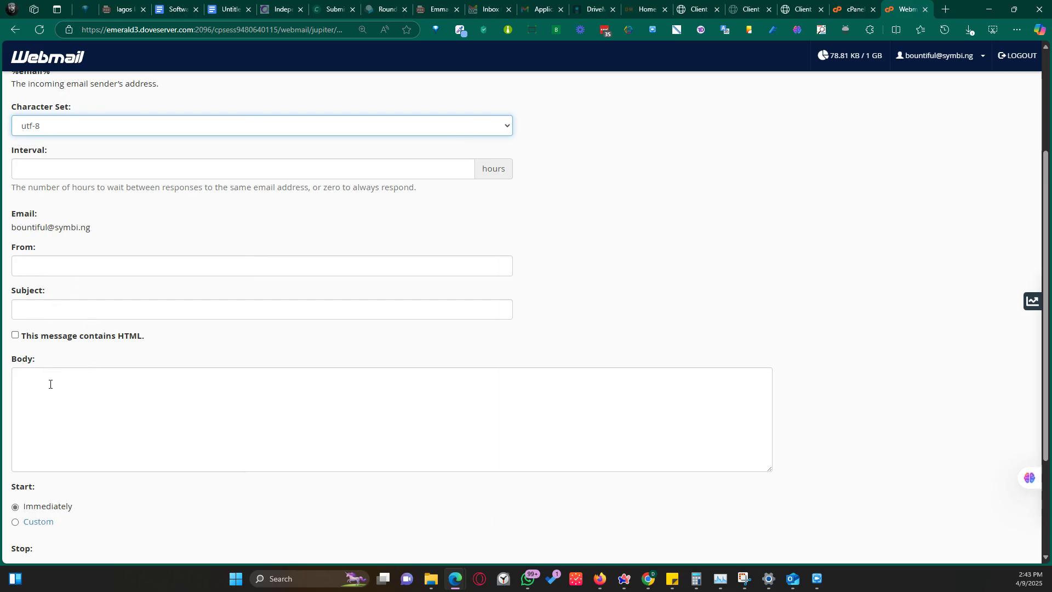
scroll(45, 384, "down", 2)
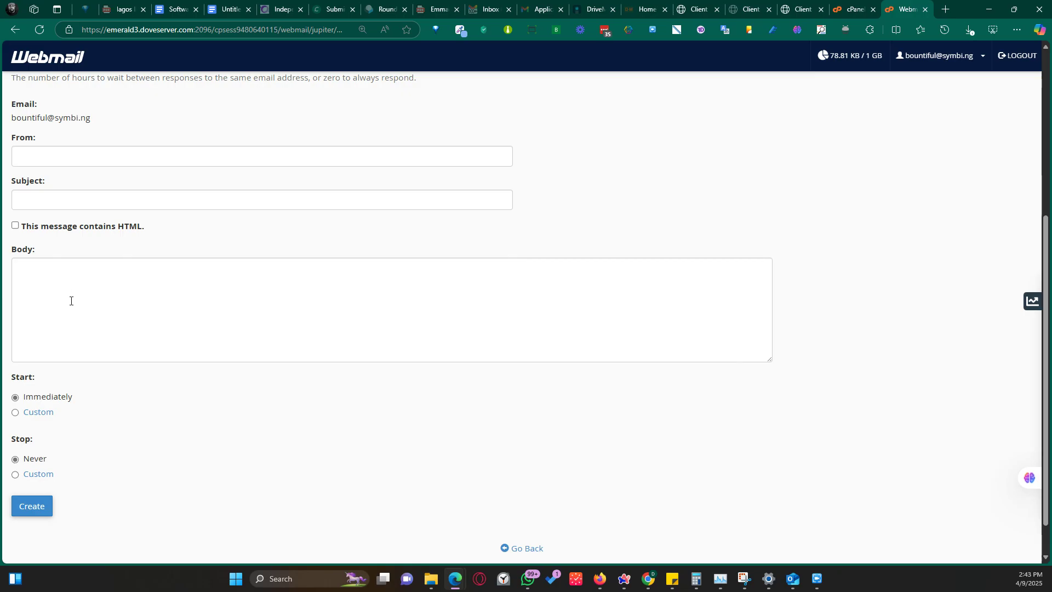
Set custom autoresponder dates: start April 18 and stop April 30, 2025.
left_click(26, 416)
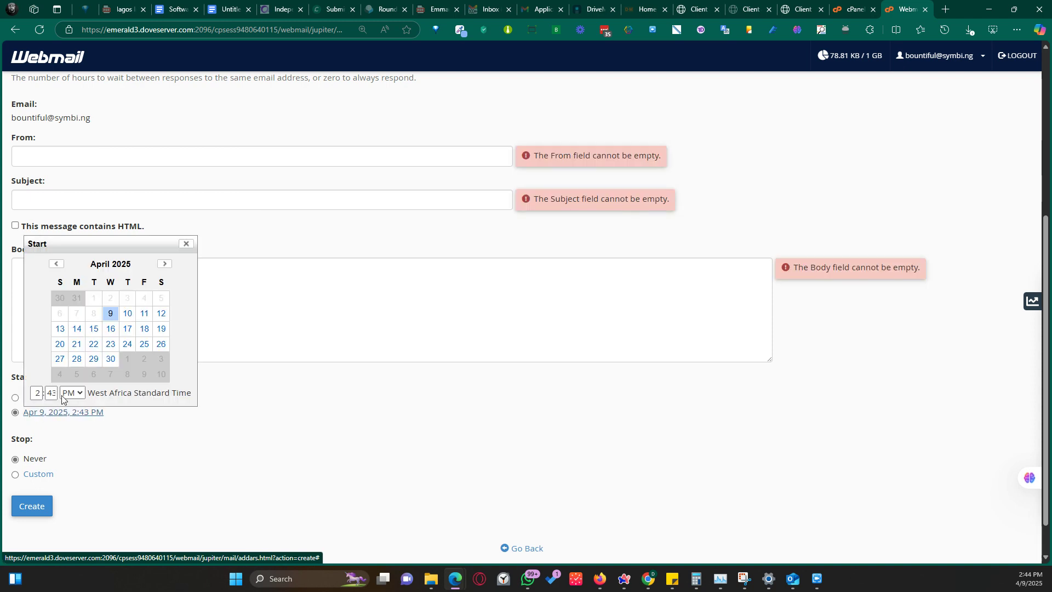
left_click(148, 328)
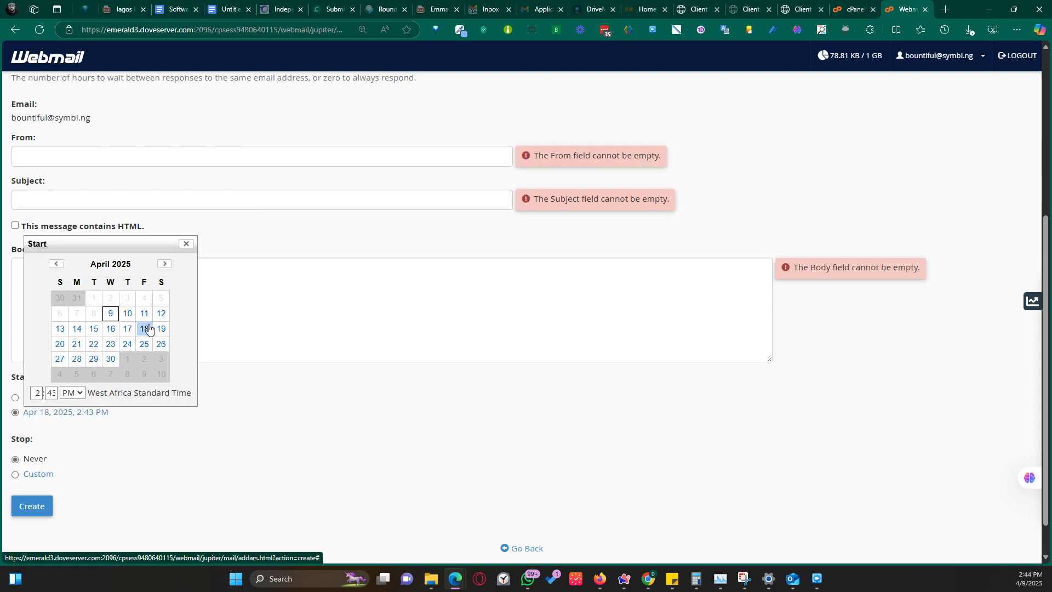
left_click(207, 432)
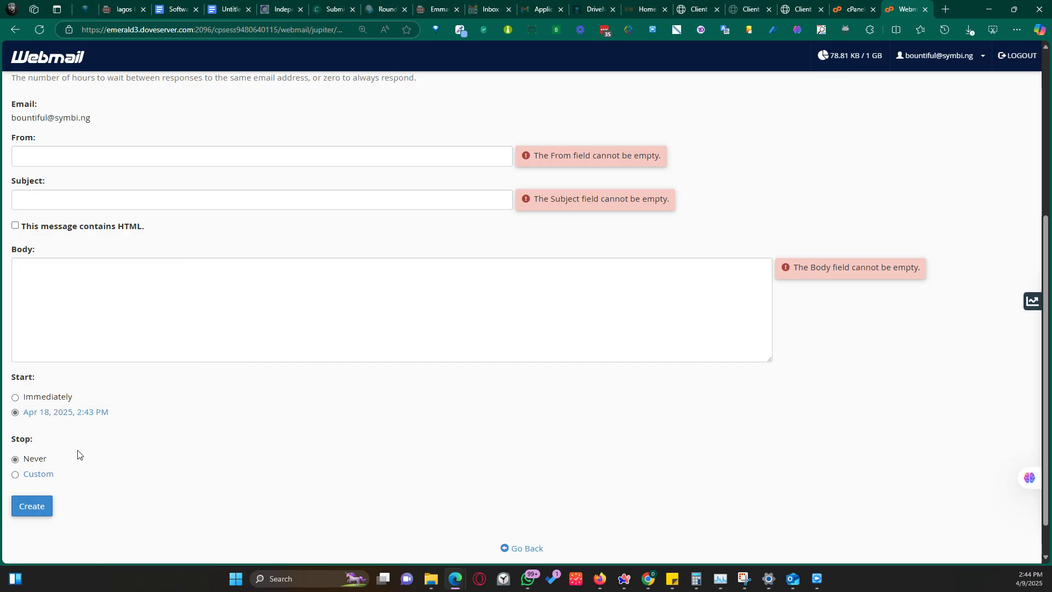
left_click(38, 477)
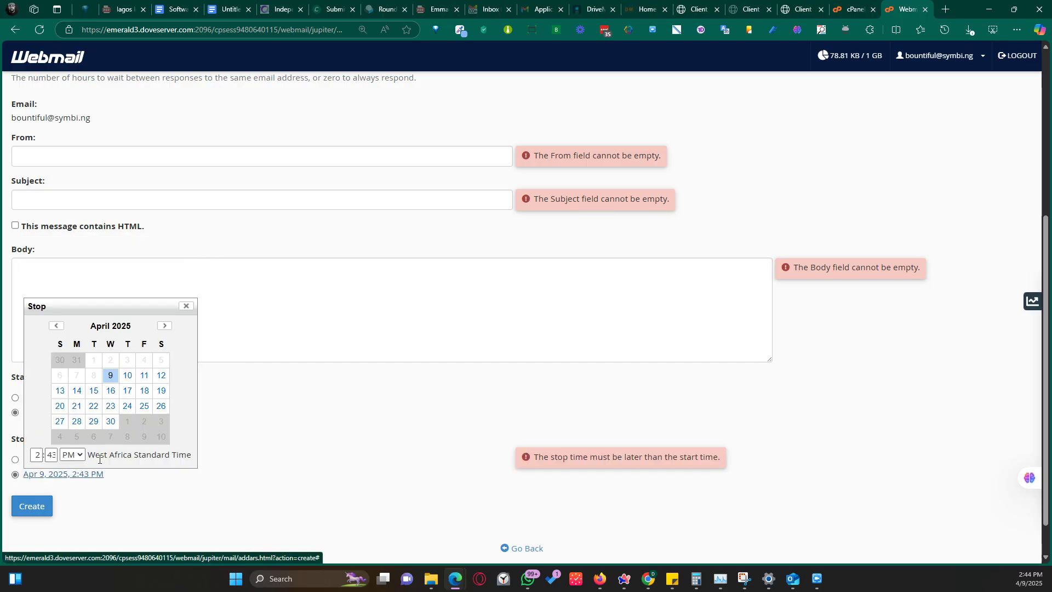
left_click(106, 427)
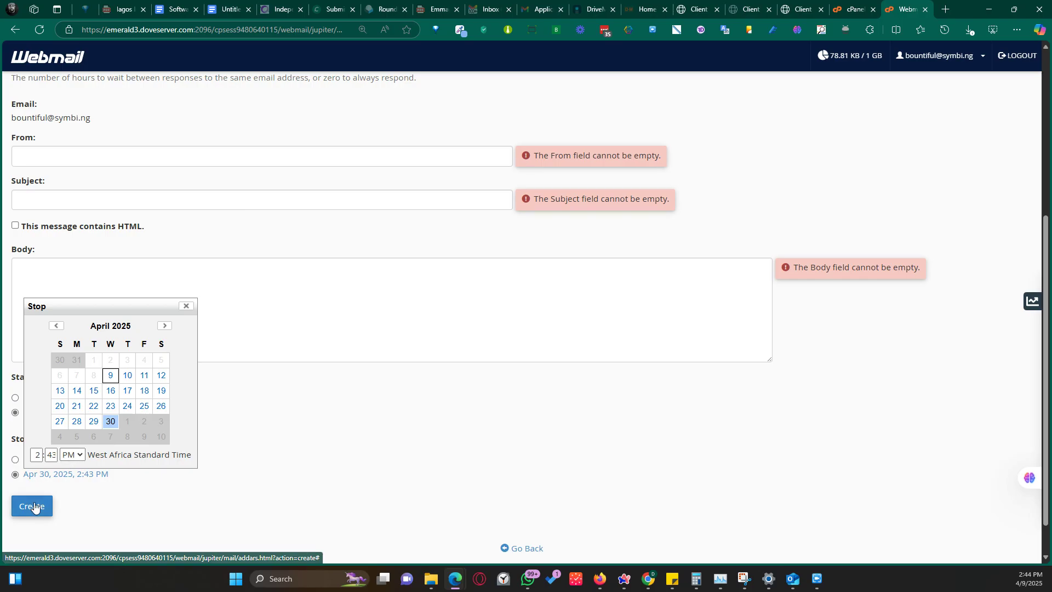
left_click(205, 492)
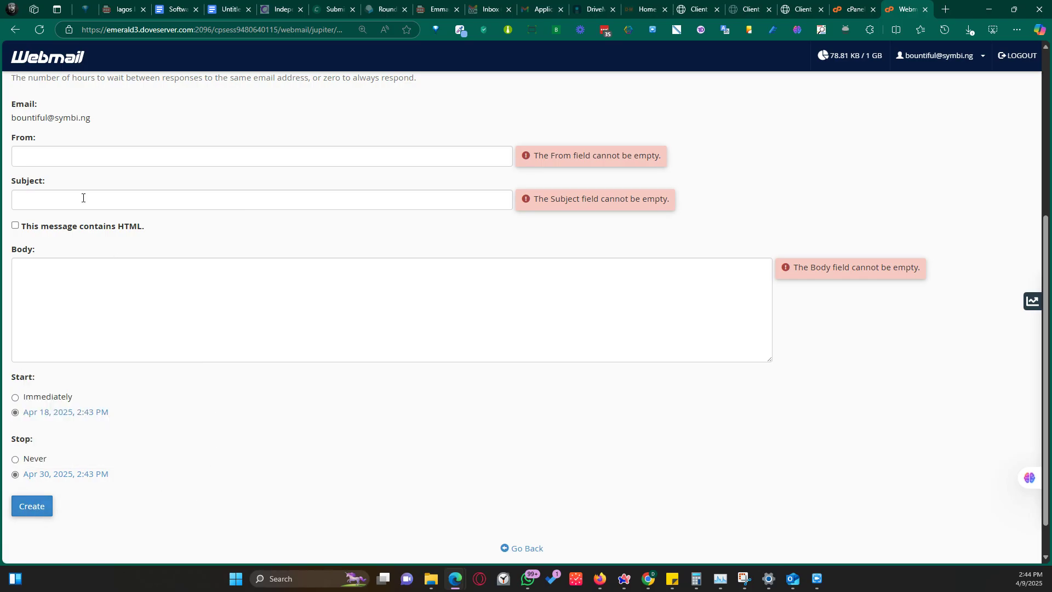
Begin a sender name in the autoresponder From field, then abandon the form and go back.
left_click(70, 155)
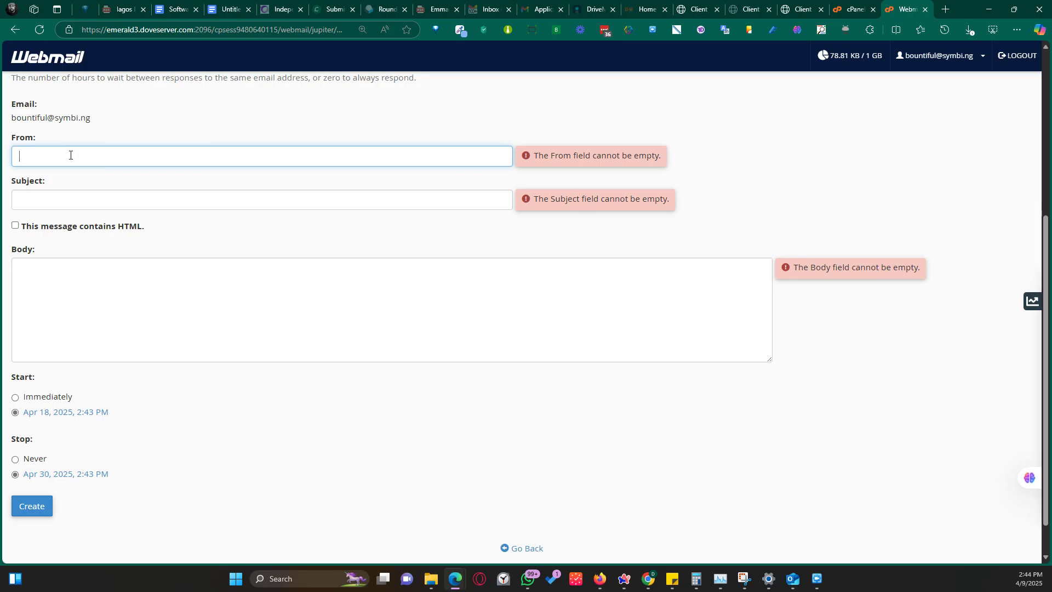
type("B")
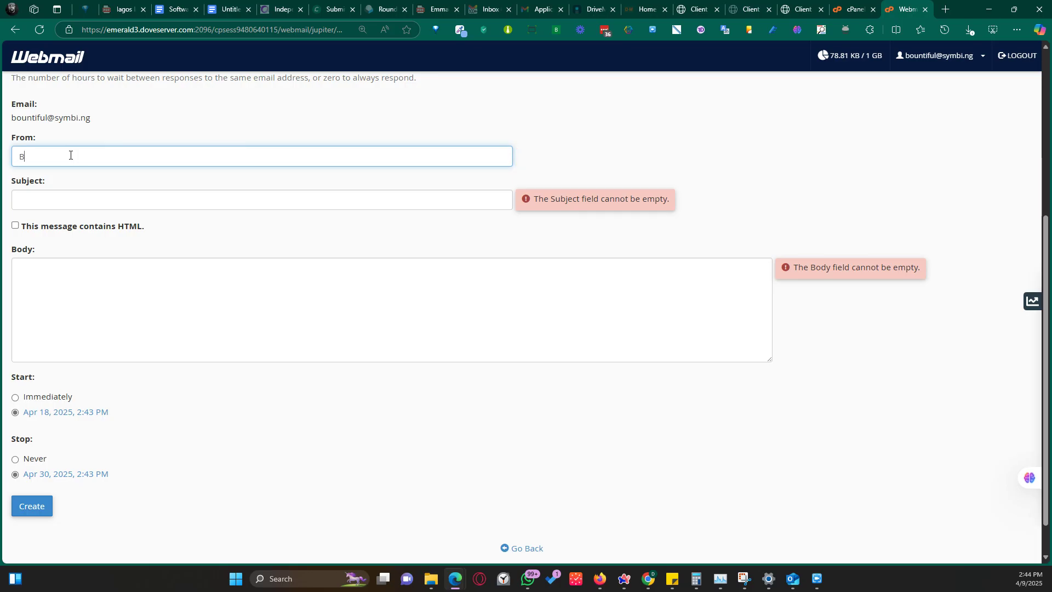
type("ountigu")
key("BackSpace")
key("BackSpace")
type("fil")
key("BackSpace")
key("BackSpace")
key("BackSpace")
key("BackSpace")
key("BackSpace")
key("BackSpace")
key("BackSpace")
key("BackSpace")
key("BackSpace")
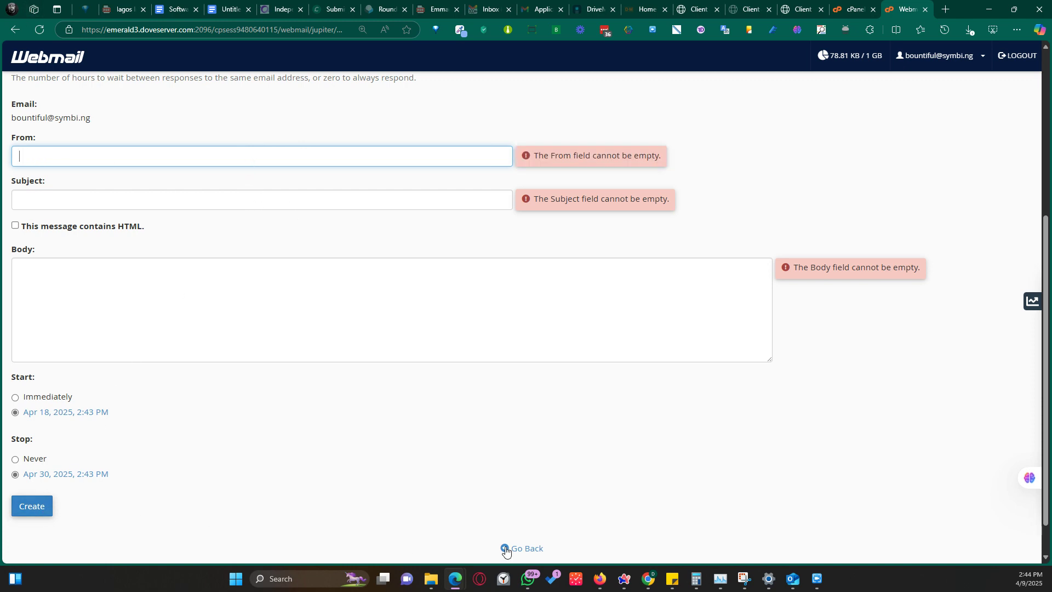
scroll(240, 208, "up", 5)
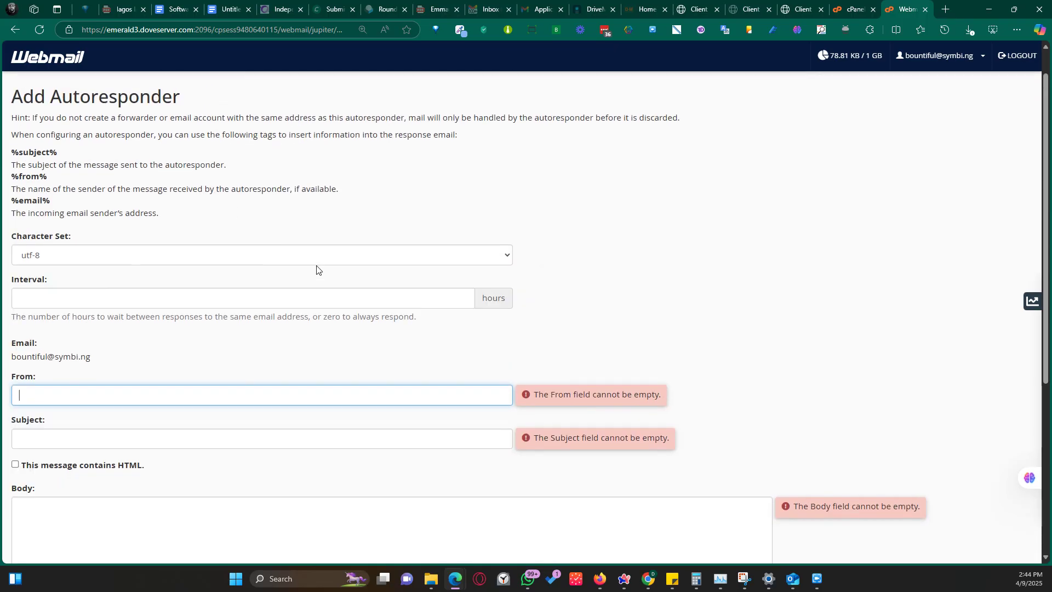
scroll(316, 270, "down", 5)
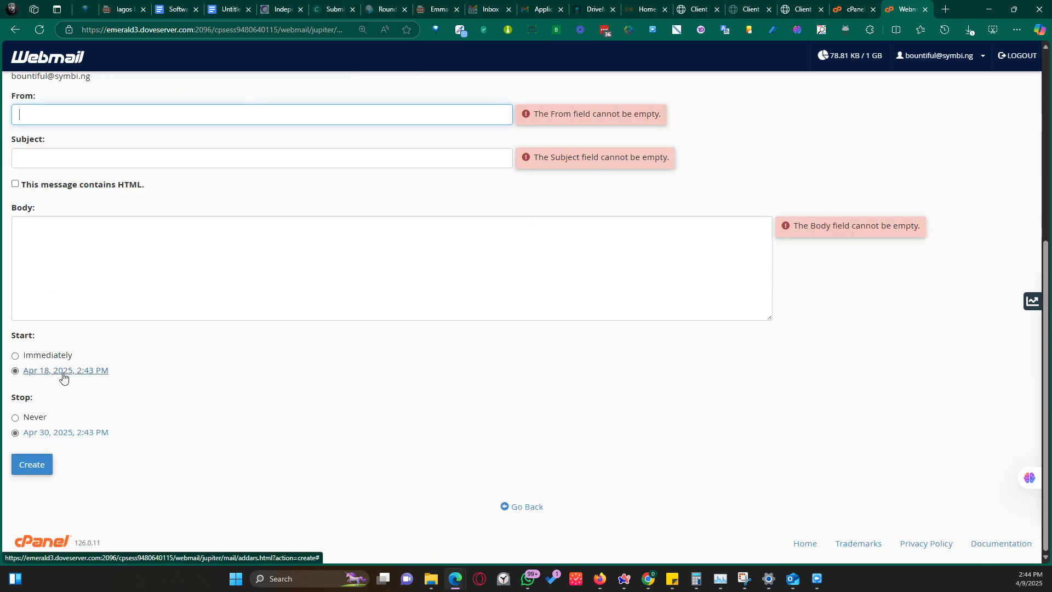
left_click(533, 507)
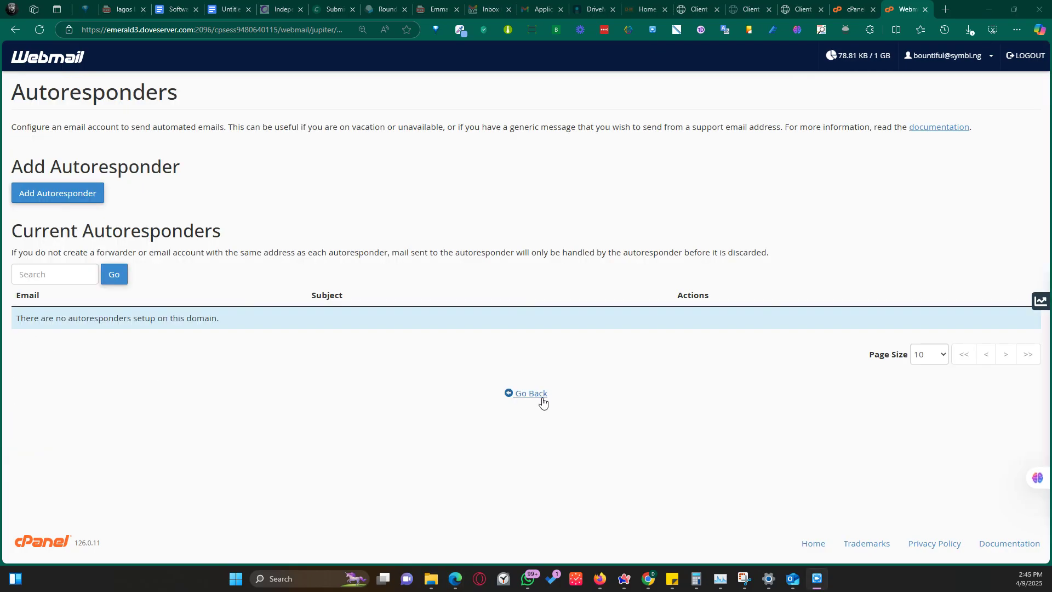
Return to the webmail home page and open Password & Security under Edit Your Settings.
left_click(532, 394)
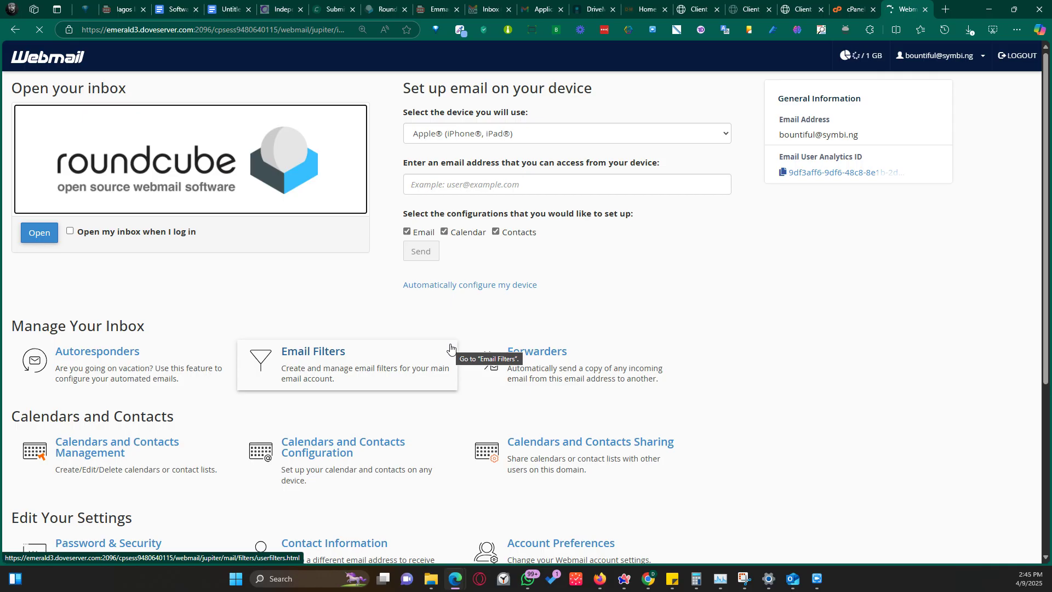
scroll(409, 378, "down", 3)
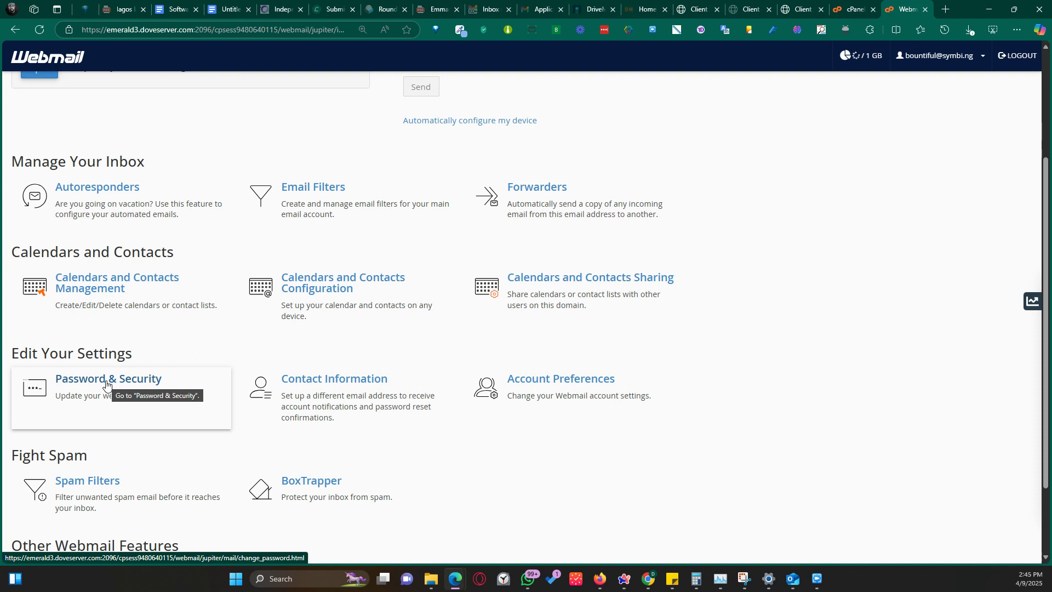
left_click(106, 385)
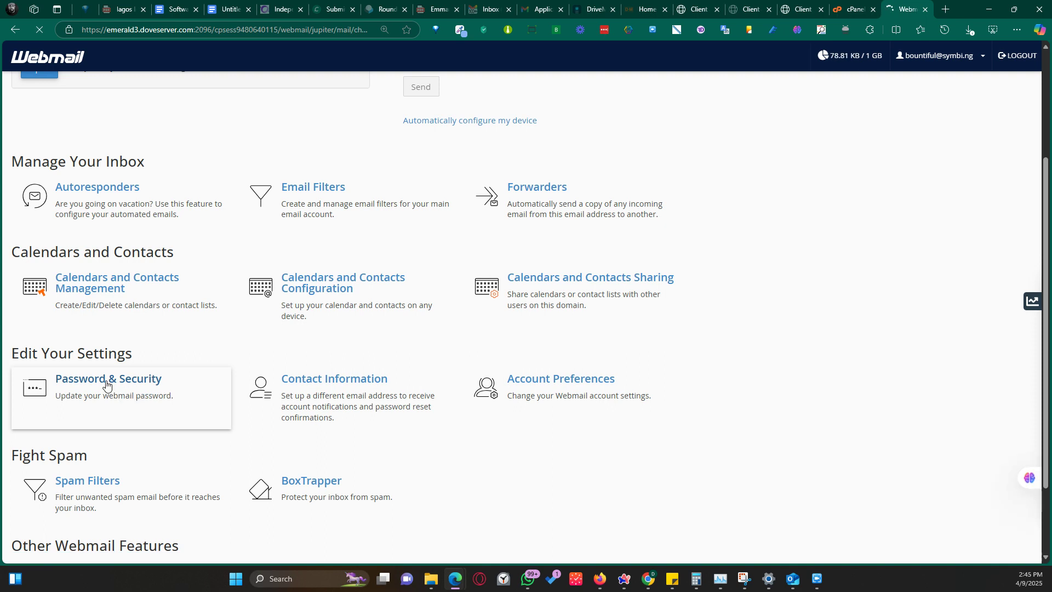
Paste a new password rated Very Strong (95/100), cancel the Password Generator, and open the account menu.
key("ctrl+v")
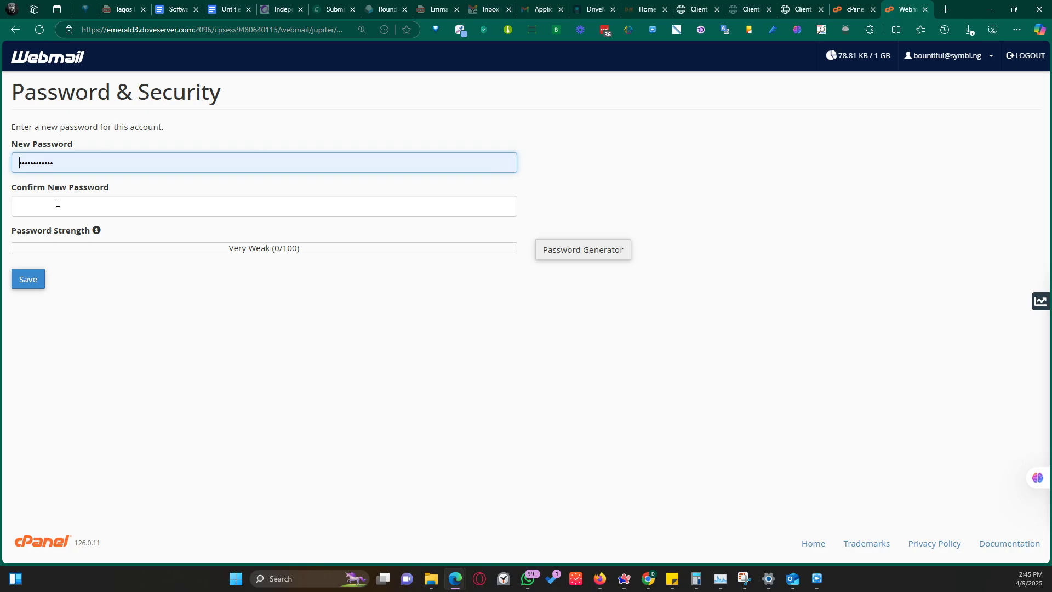
left_click(579, 252)
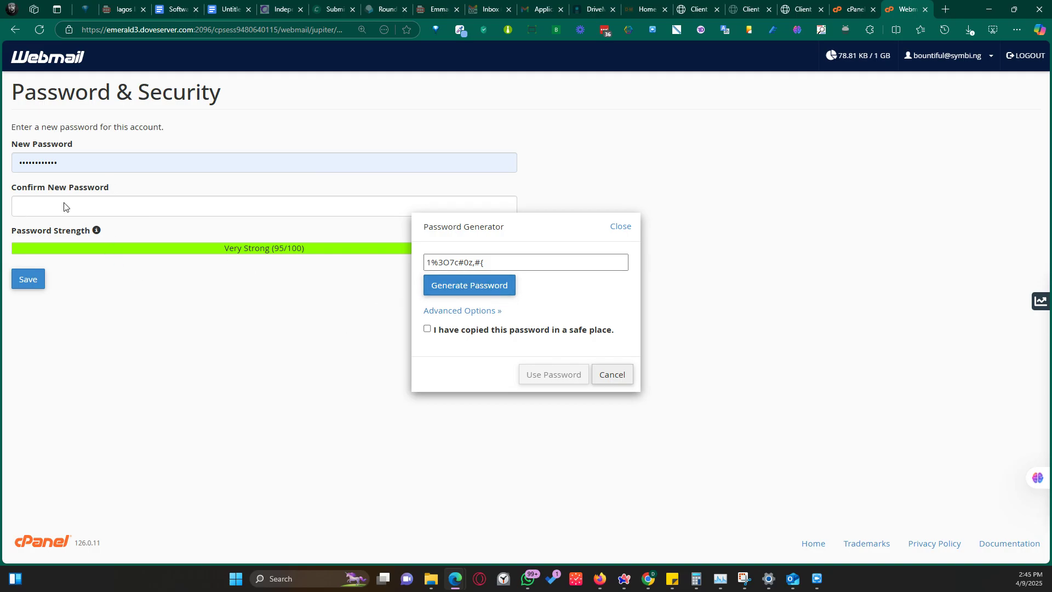
left_click(618, 375)
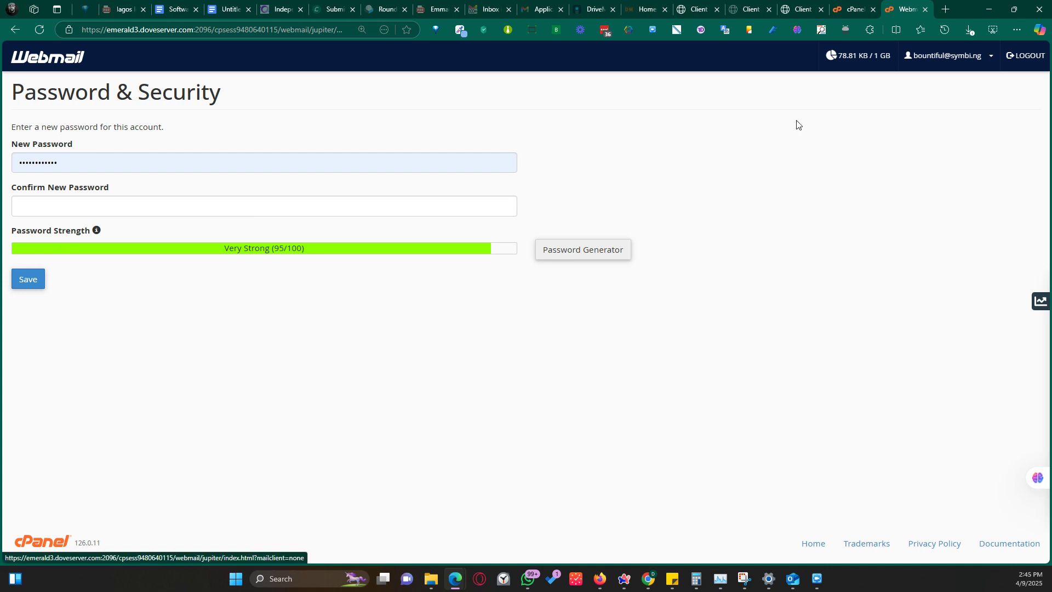
left_click(921, 61)
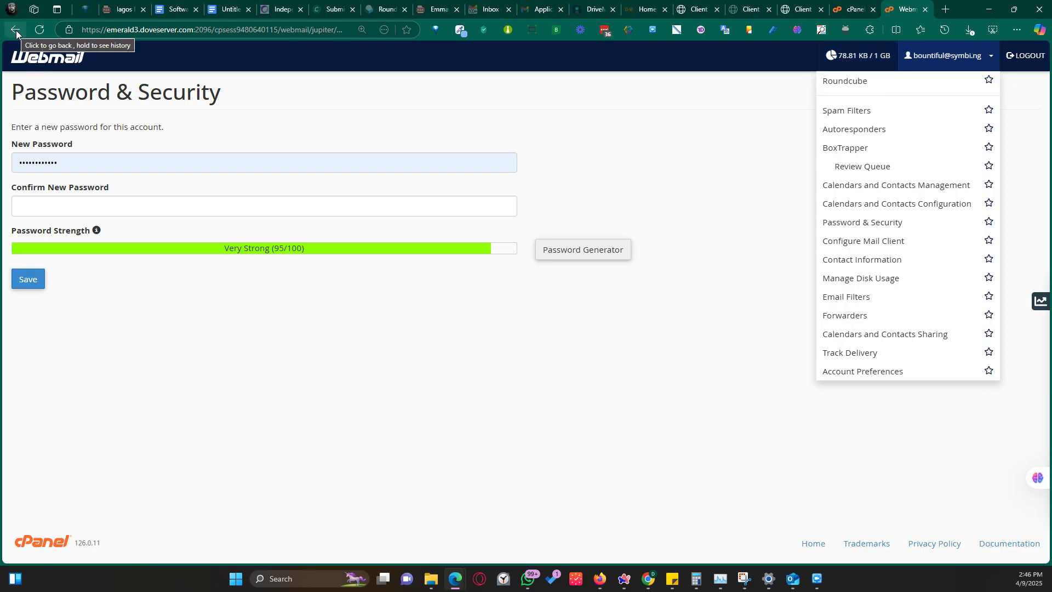
Go back to the webmail home page and open the mailbox in Roundcube.
left_click(34, 56)
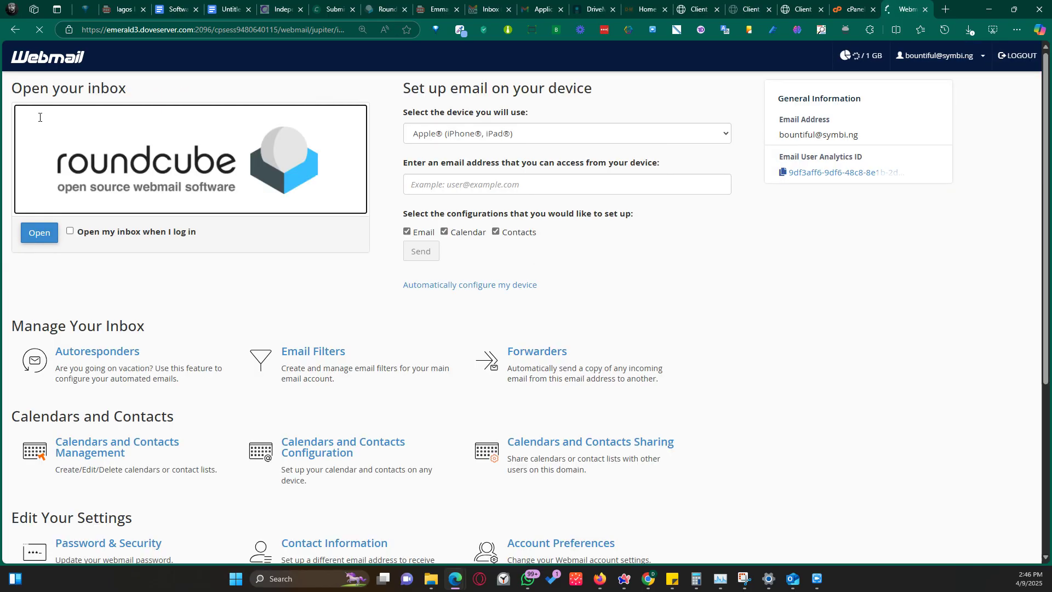
left_click(70, 231)
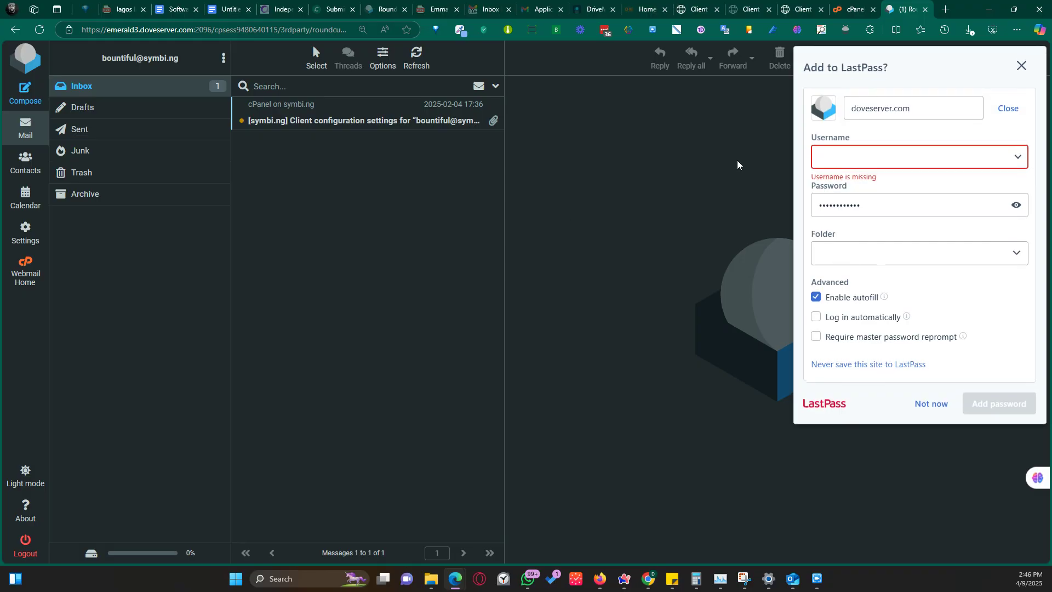
Dismiss the LastPass password-saving prompt and bring Outlook to the front.
left_click(1020, 66)
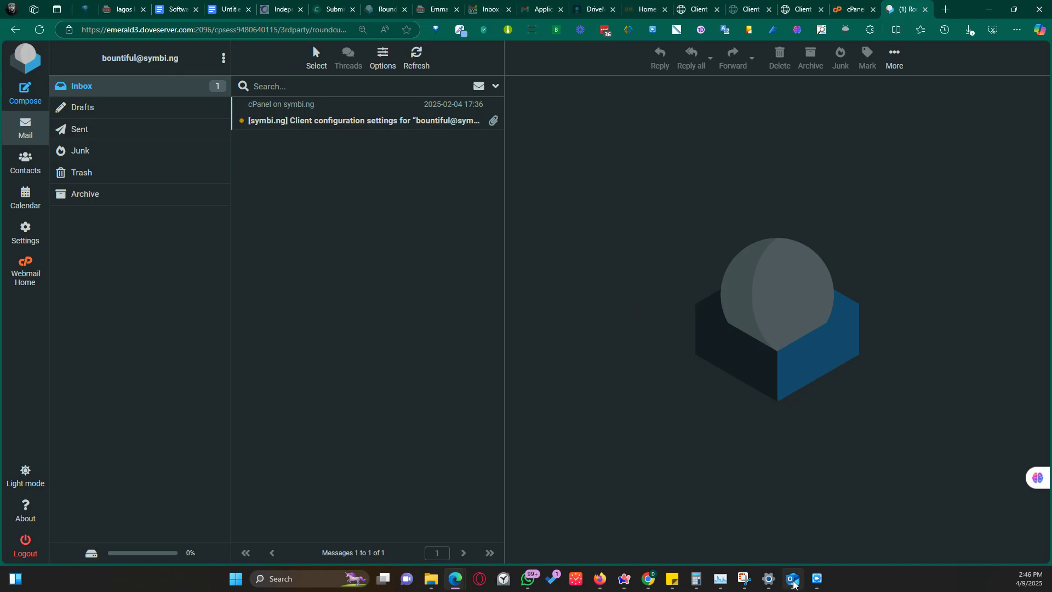
mouse_move(794, 584)
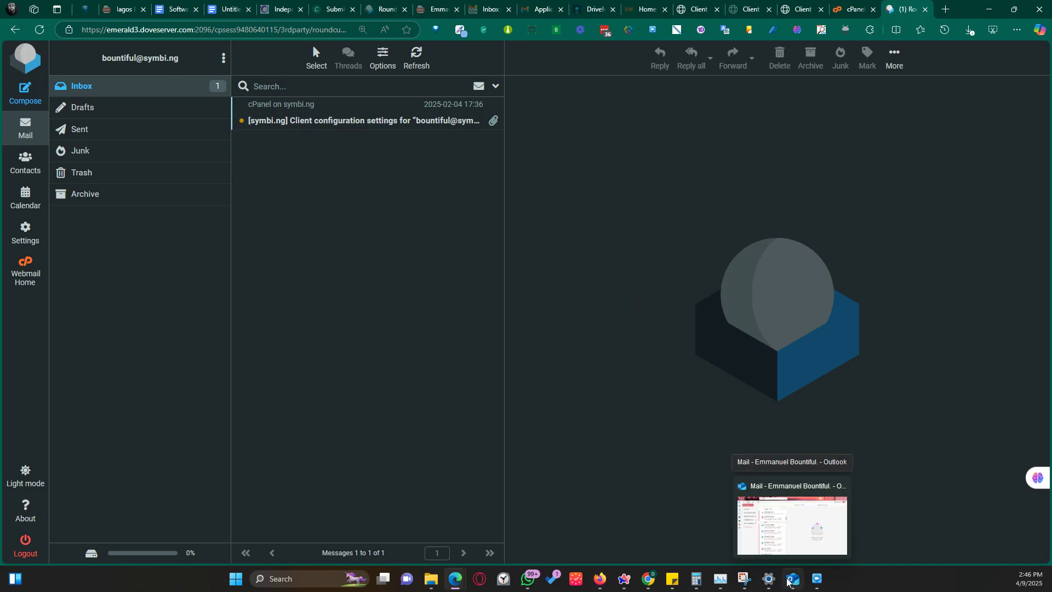
left_click(789, 581)
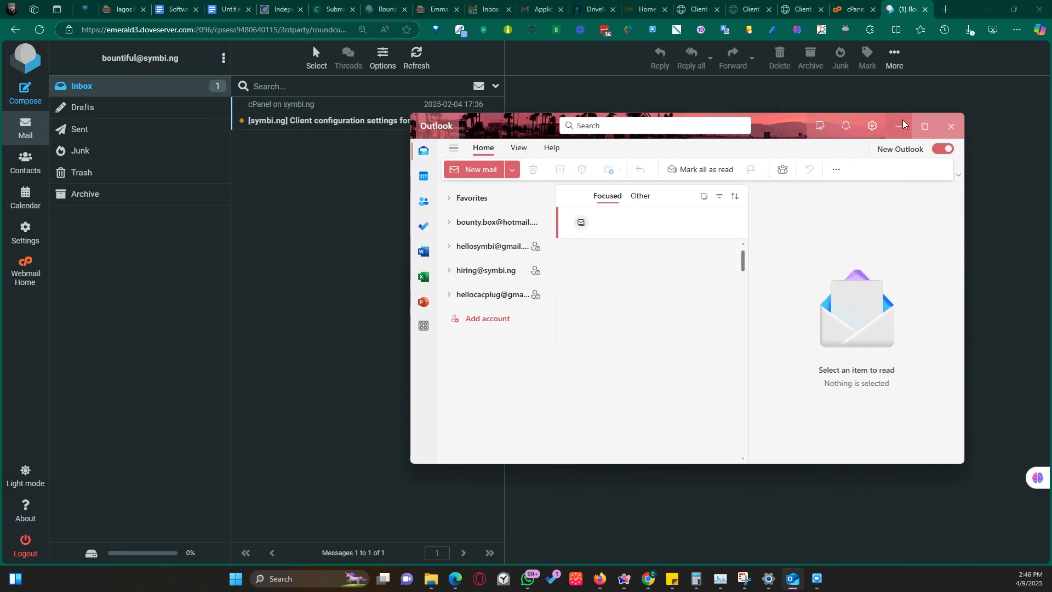
Maximize the Outlook window and start adding a new email account.
left_click(925, 127)
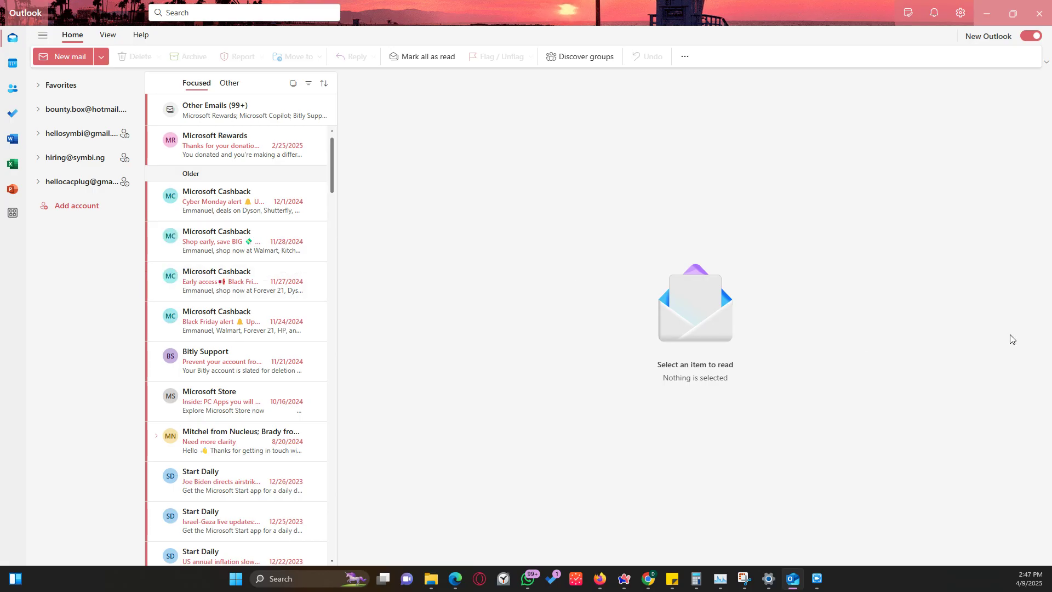
left_click(72, 211)
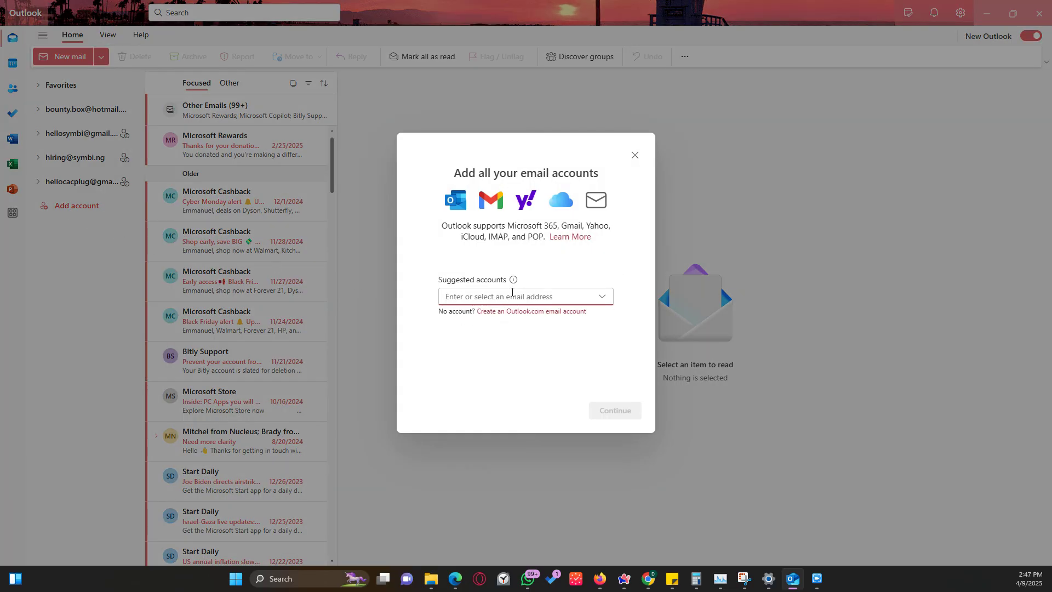
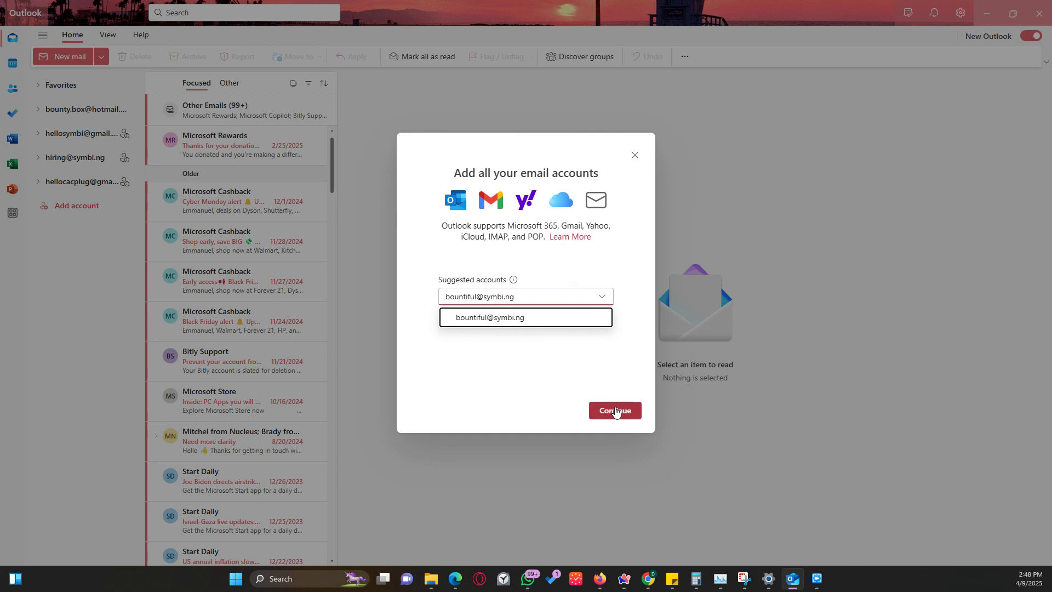
Enter the new account's email address, correct the typo, and continue.
left_click(616, 411)
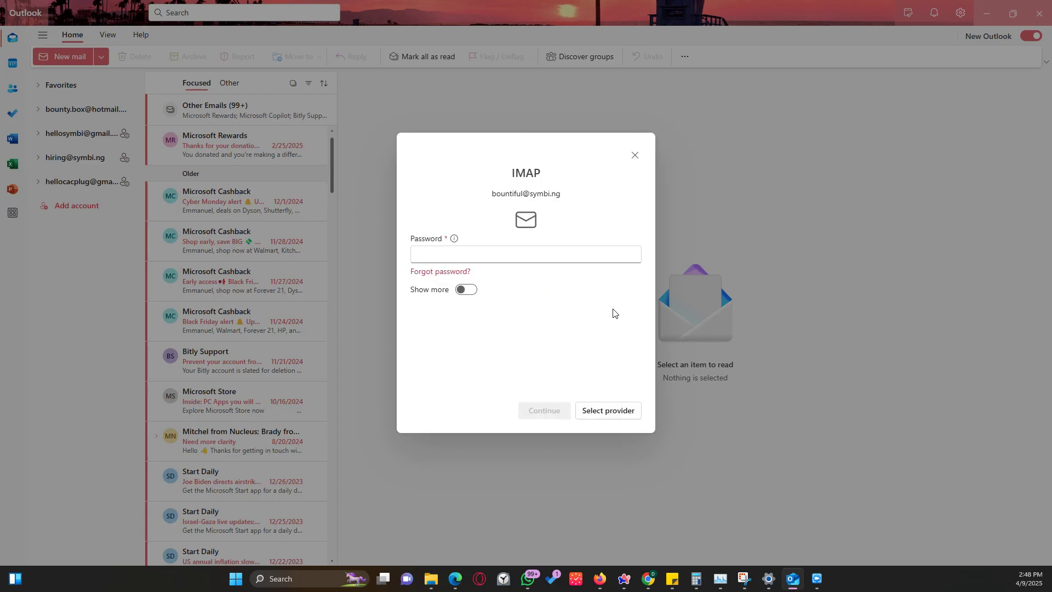
Paste the account password and expand Show more to reveal the server settings.
left_click(511, 249)
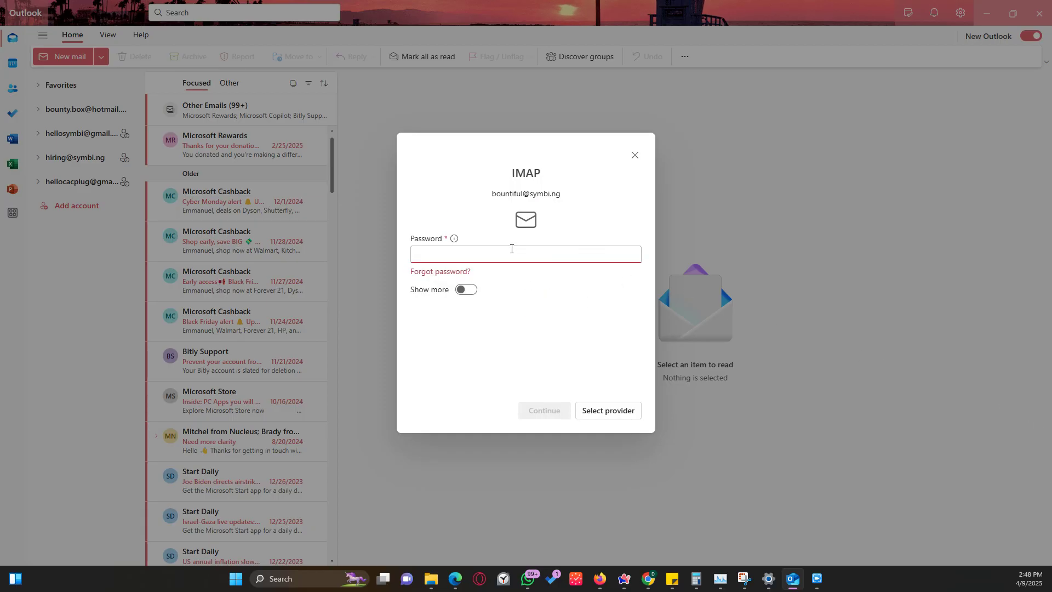
key("ctrl+v")
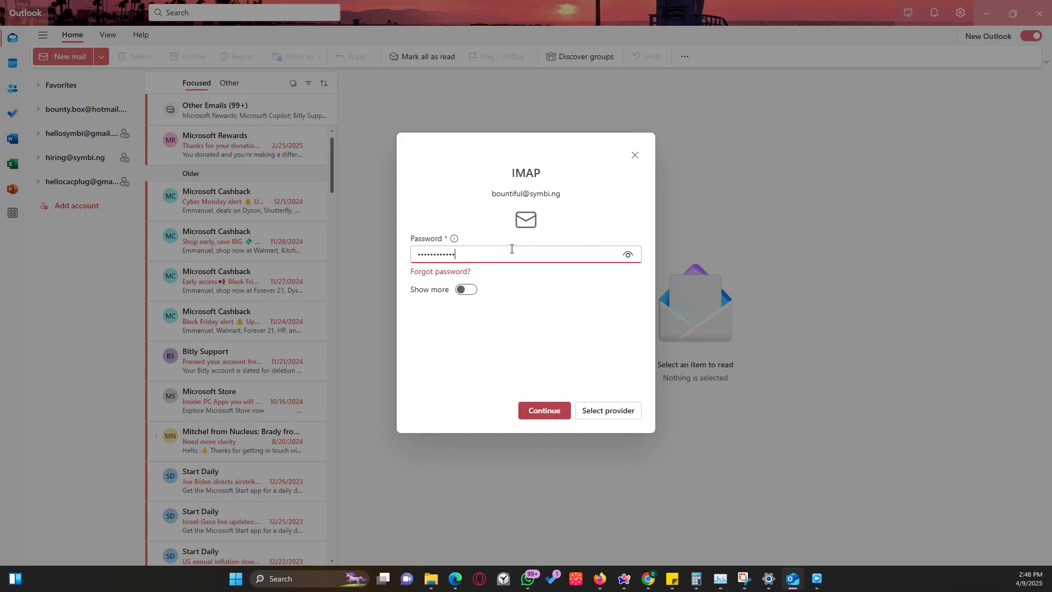
left_click(473, 292)
scroll(527, 263, "down", 1)
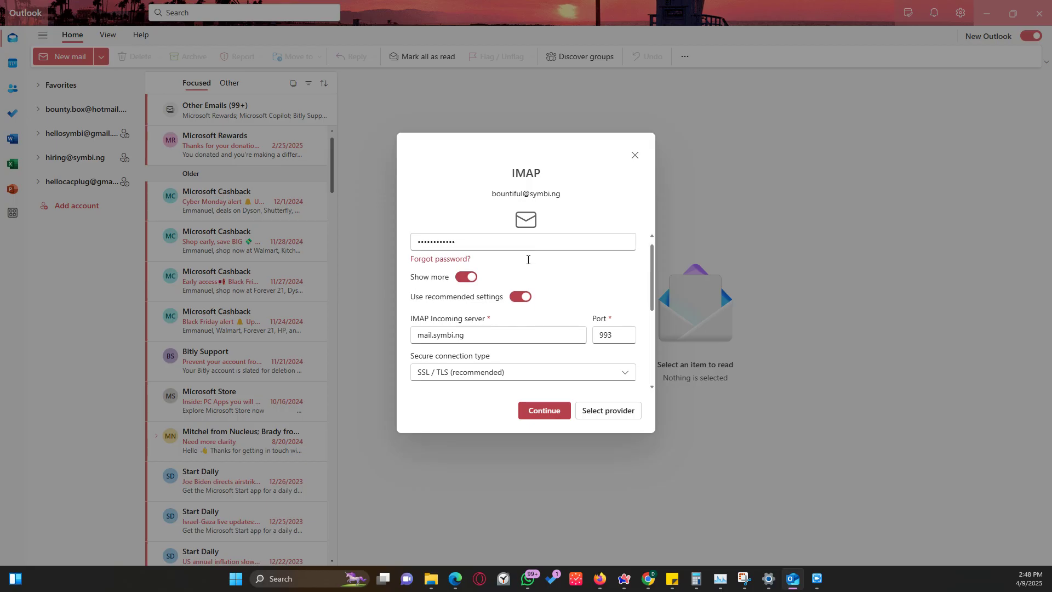
scroll(507, 268, "up", 1)
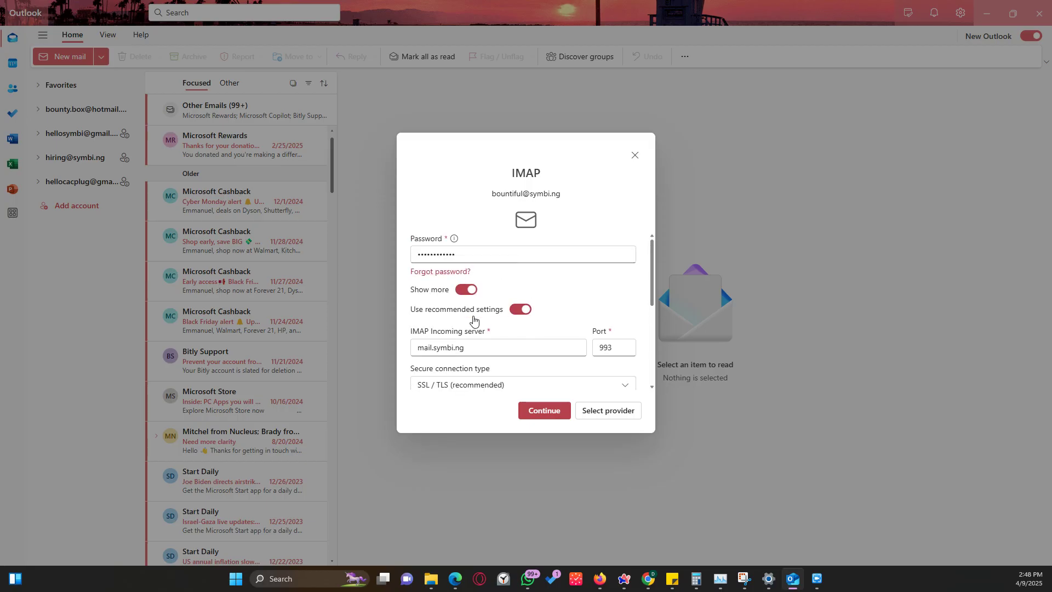
scroll(460, 346, "down", 2)
scroll(436, 312, "up", 2)
scroll(482, 307, "down", 1)
scroll(493, 307, "up", 1)
Review the mail.symbi.ng servers on ports 993 and 465, then minimize Outlook.
scroll(565, 311, "down", 1)
scroll(562, 310, "up", 1)
scroll(521, 308, "down", 1)
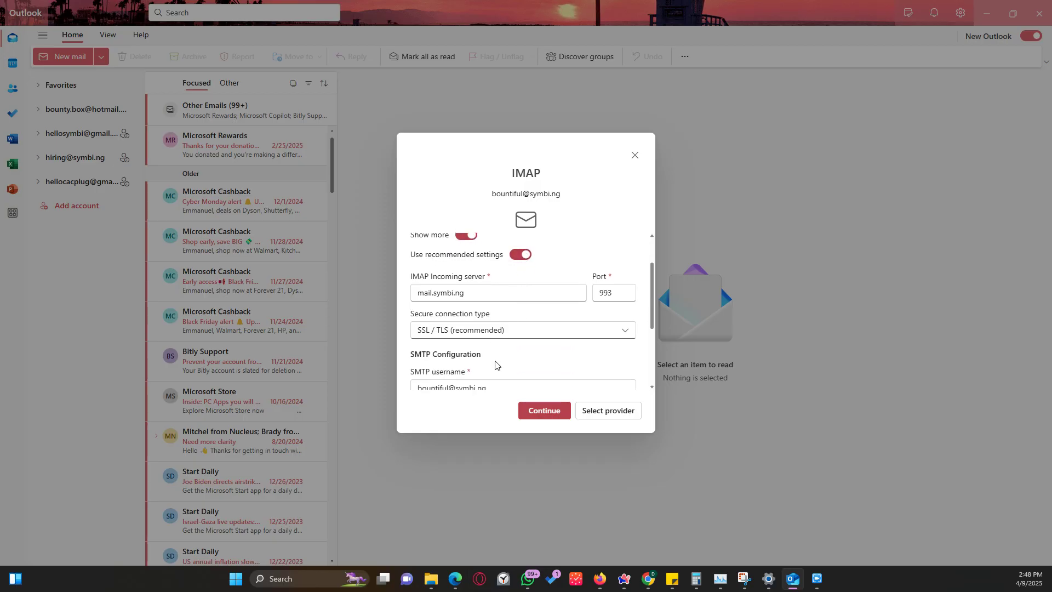
scroll(496, 359, "down", 2)
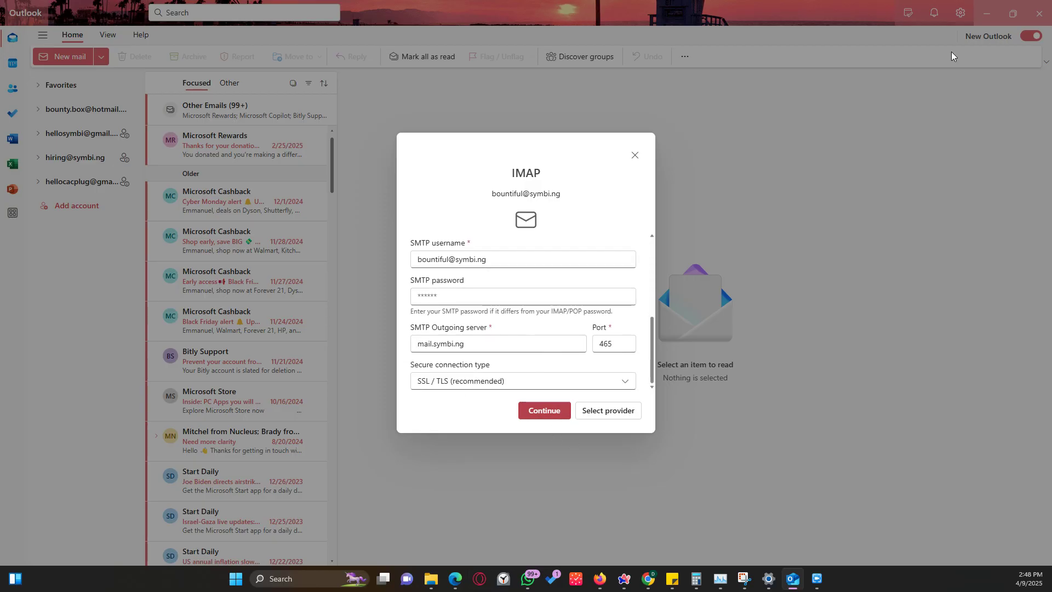
left_click(988, 9)
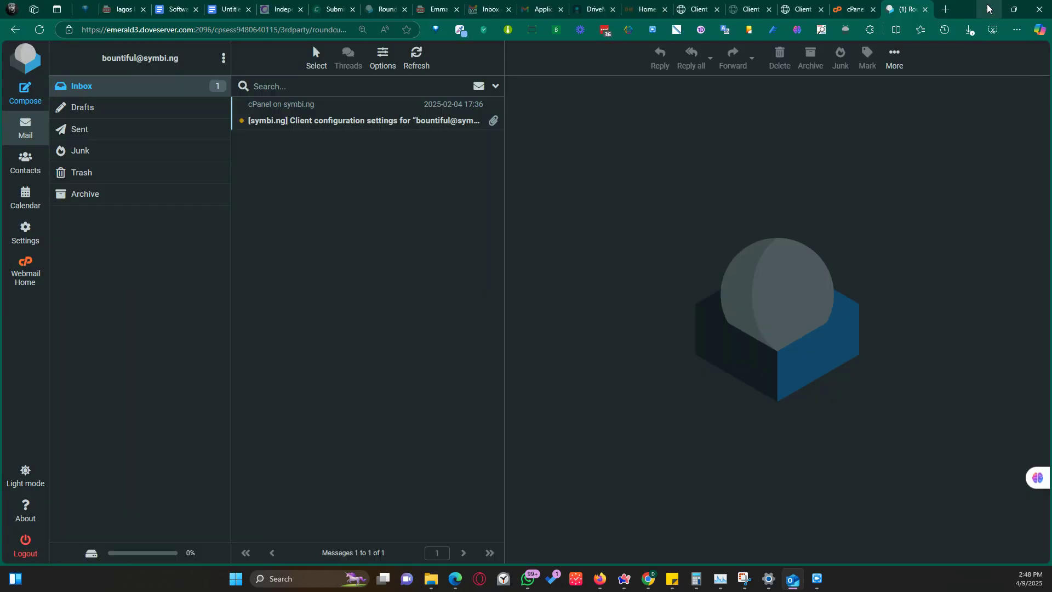
Check Roundcube's configuration message (mail.symbi.ng, IMAP 993, SMTP 465), then return to Outlook's setup.
left_click(336, 108)
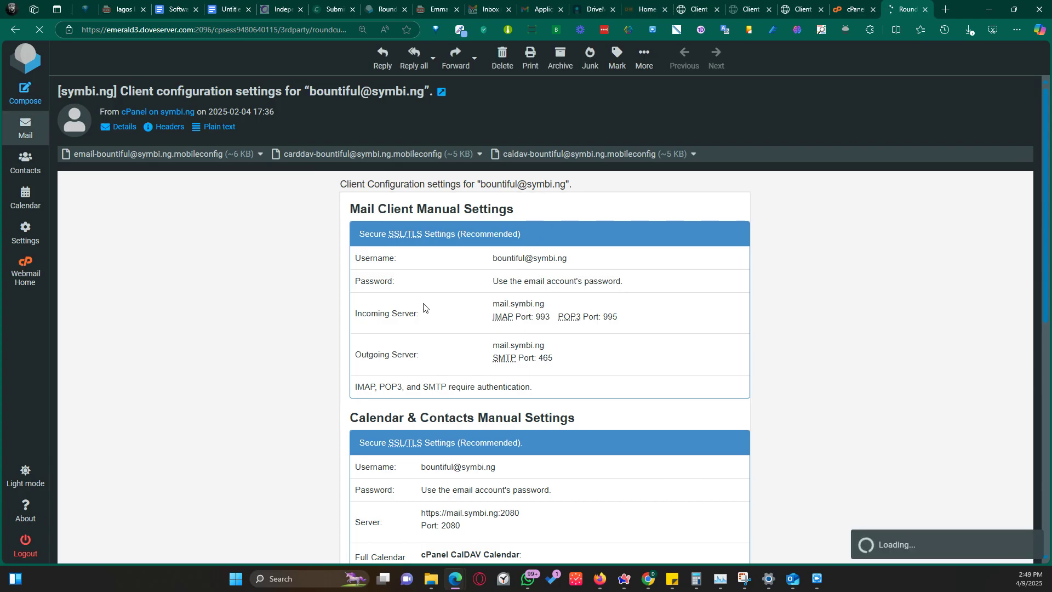
scroll(428, 310, "down", 1)
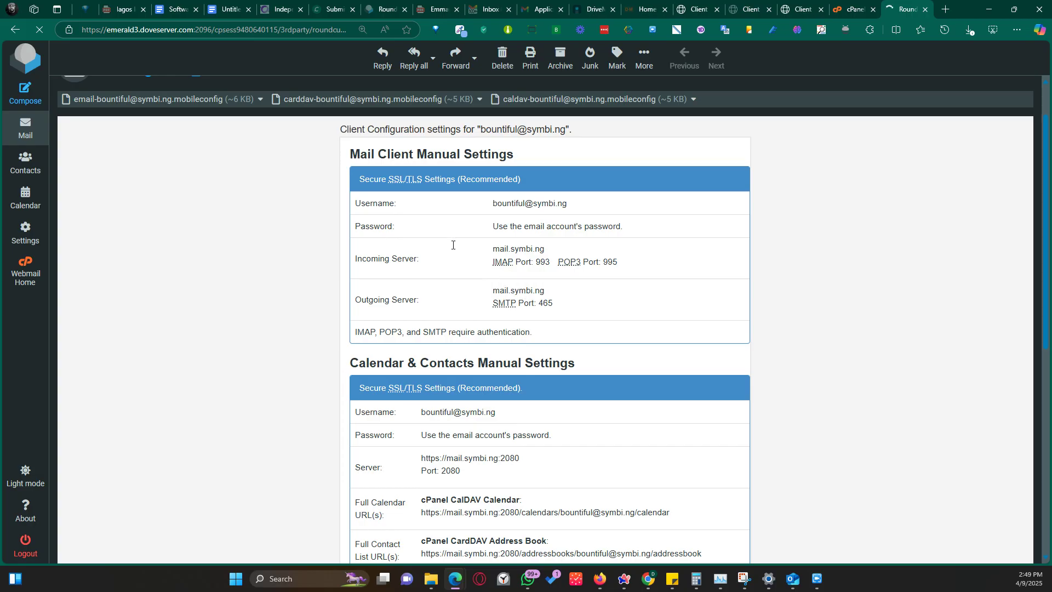
scroll(367, 227, "up", 1)
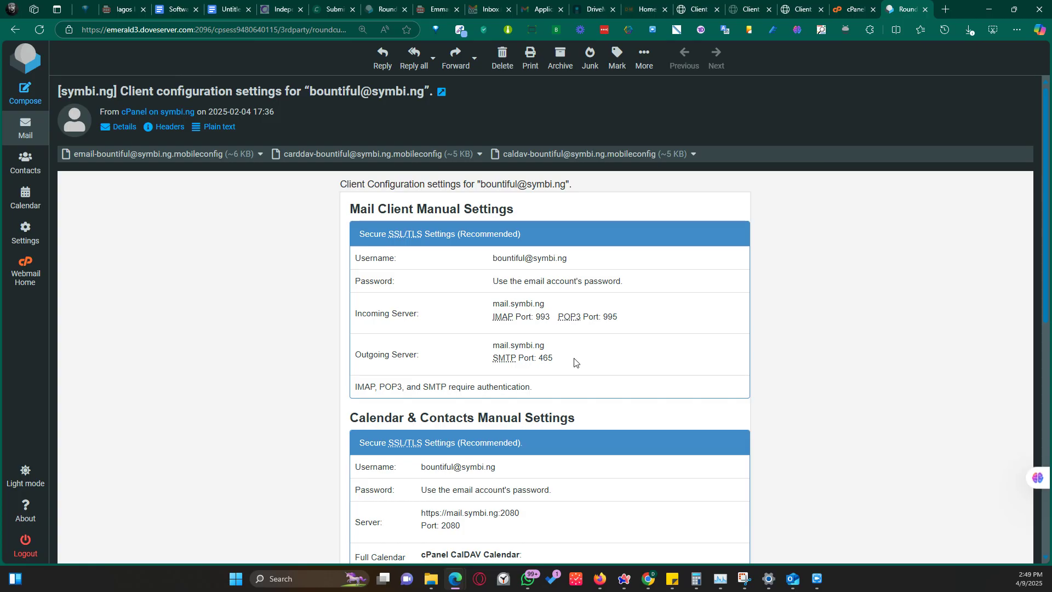
left_click(819, 583)
left_click(818, 582)
left_click(818, 582)
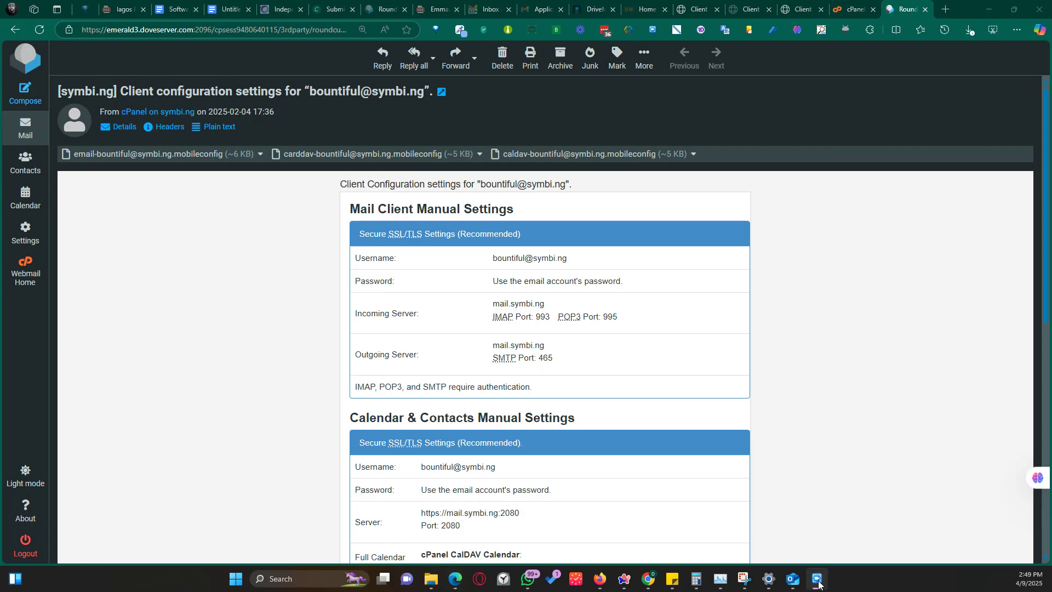
left_click(793, 580)
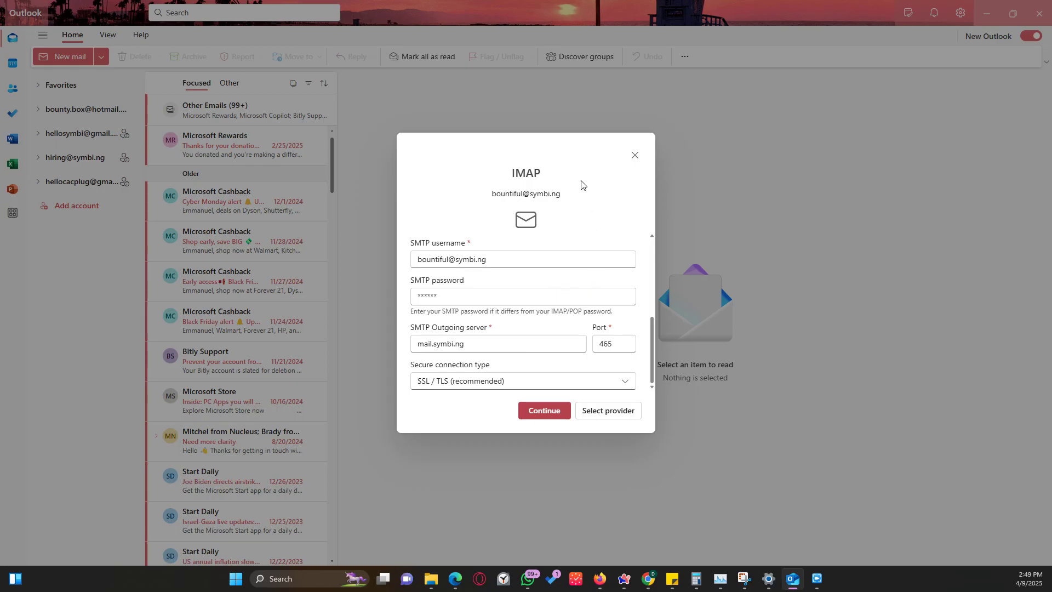
Collapse the advanced server settings and submit the IMAP account details.
scroll(564, 300, "up", 2)
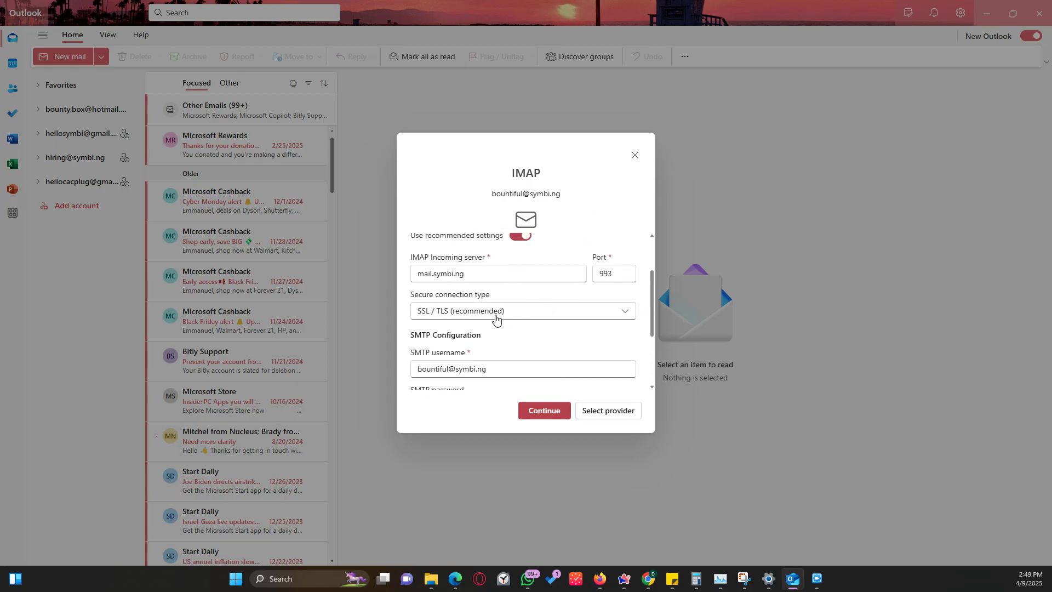
scroll(461, 337, "down", 3)
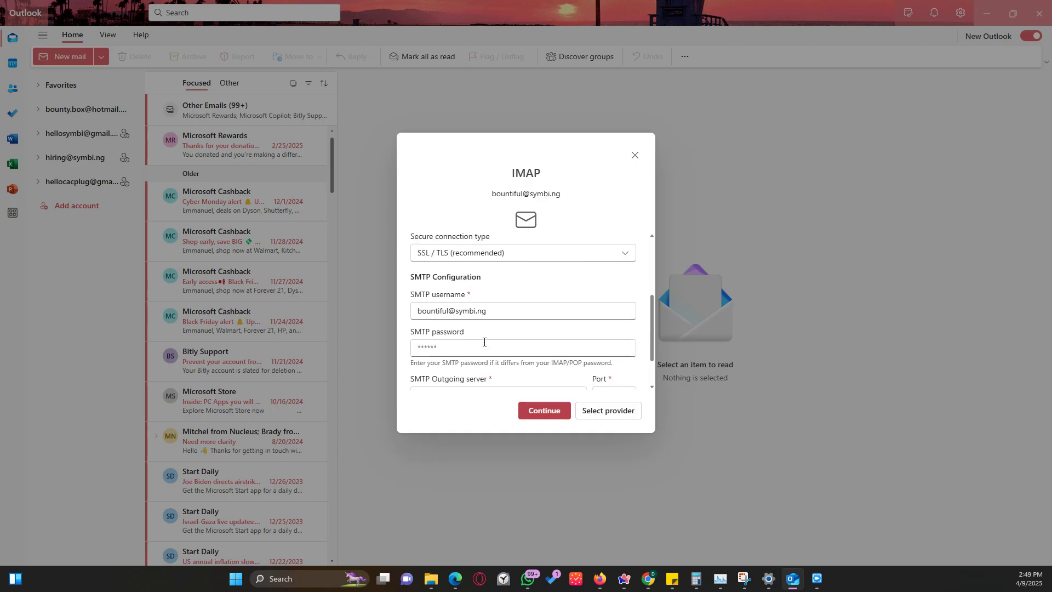
scroll(488, 365, "up", 5)
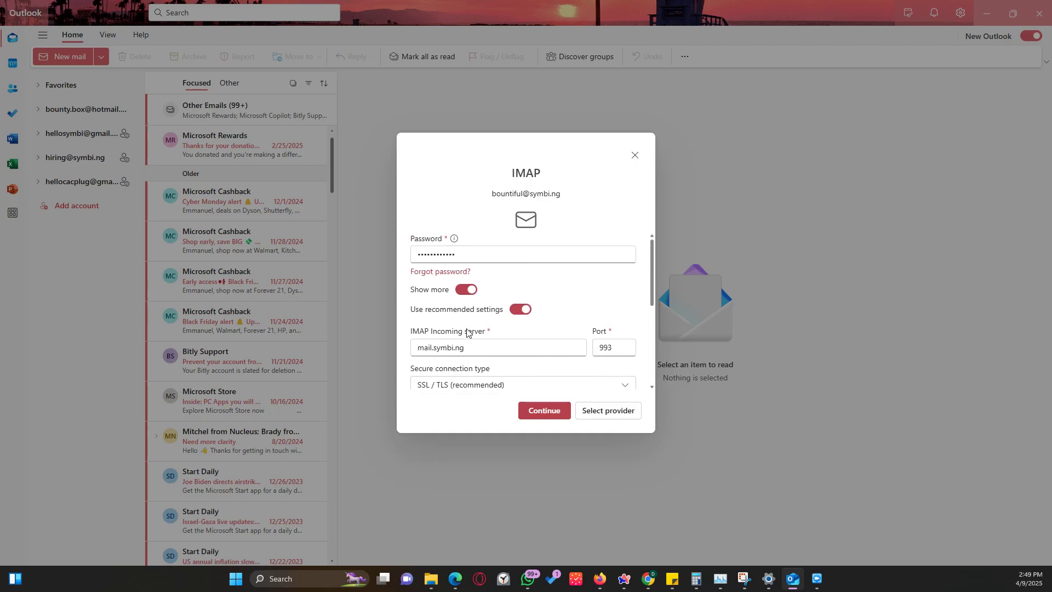
left_click(467, 291)
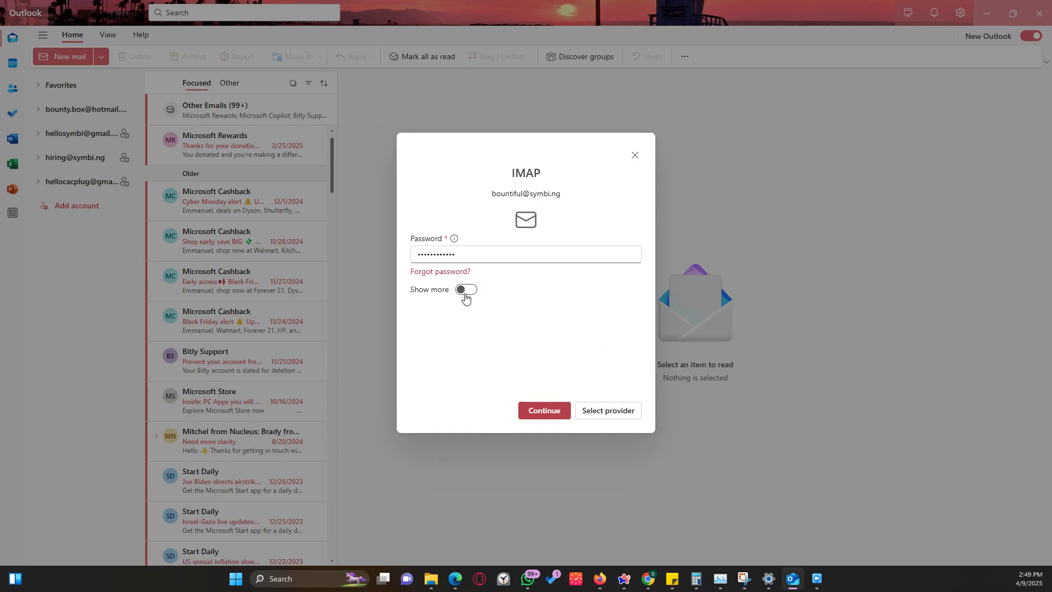
left_click(546, 416)
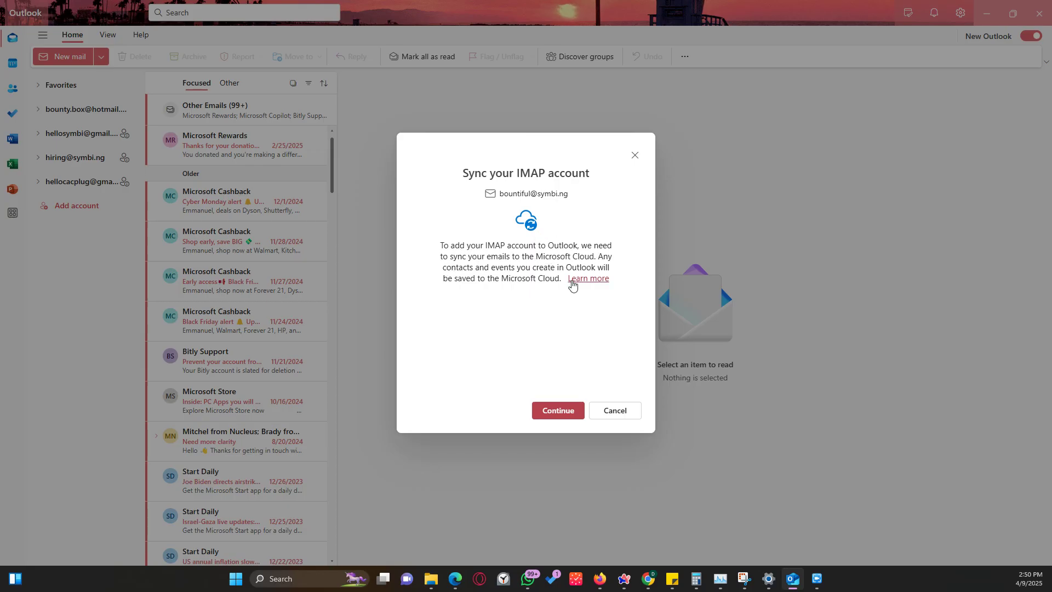
Agree to sync the new IMAP account to the cloud and dismiss the Success confirmation.
left_click(559, 413)
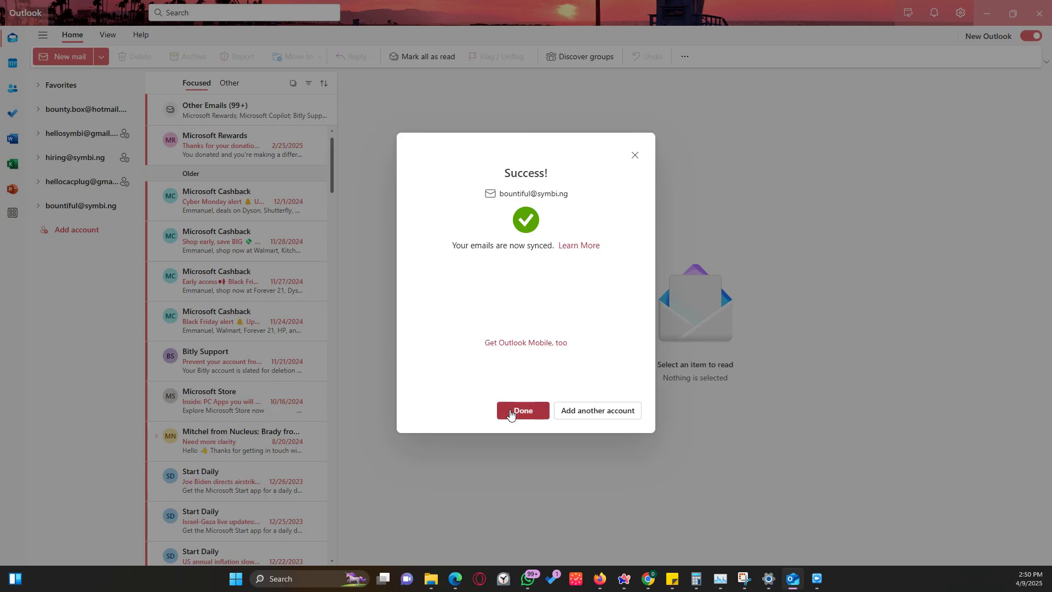
left_click(510, 412)
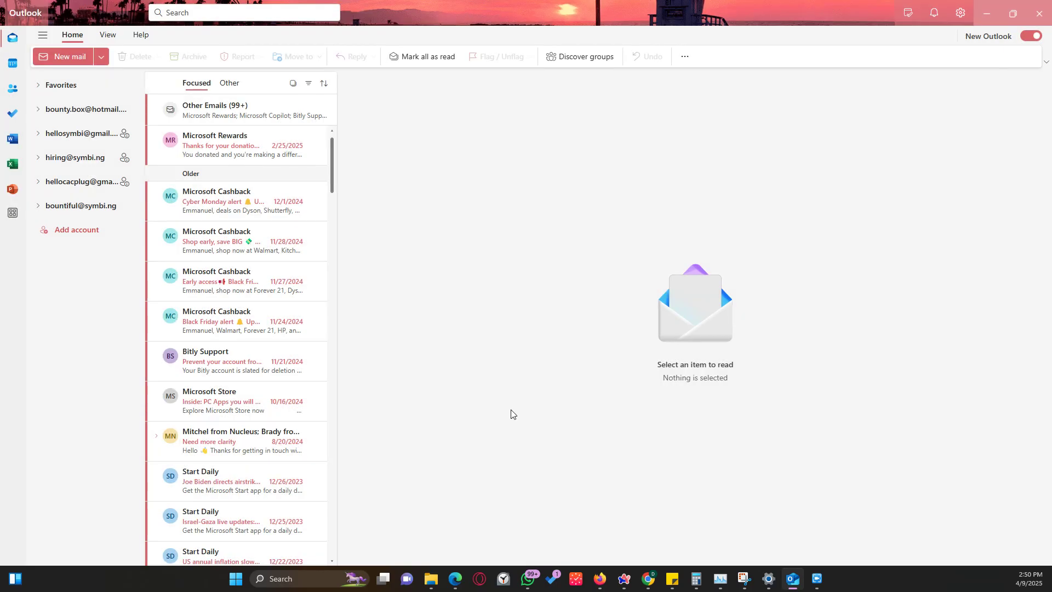
Open the new account's Inbox, read the cPanel client configuration email, and start a new message.
left_click(82, 207)
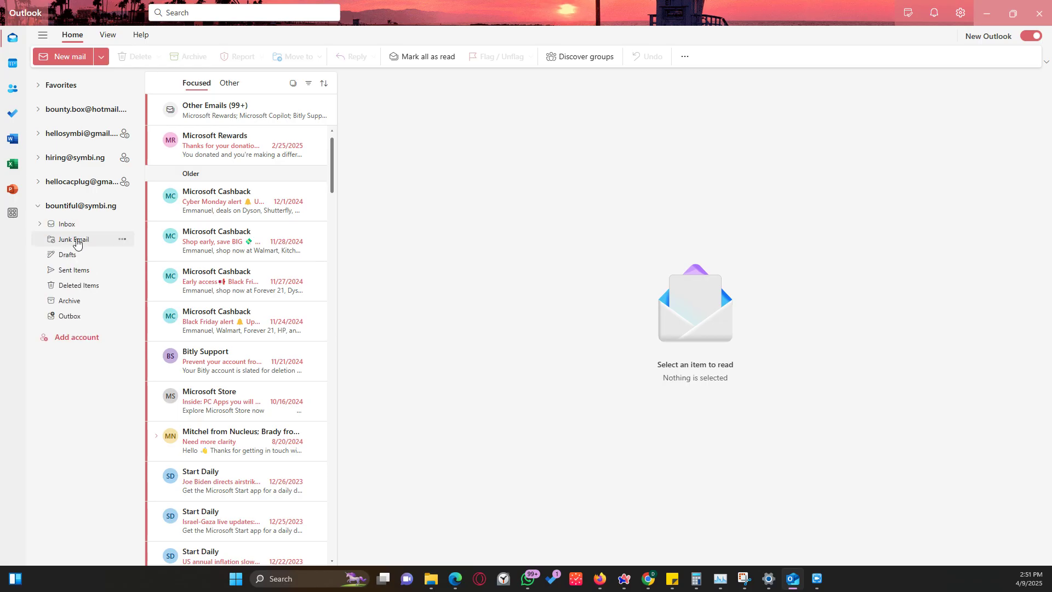
left_click(71, 226)
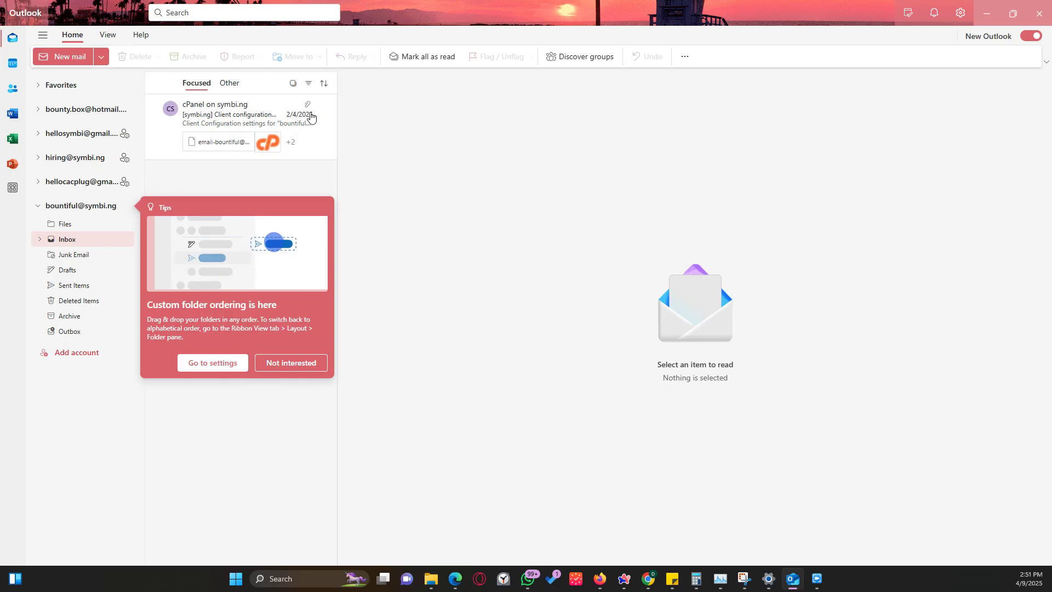
left_click(243, 112)
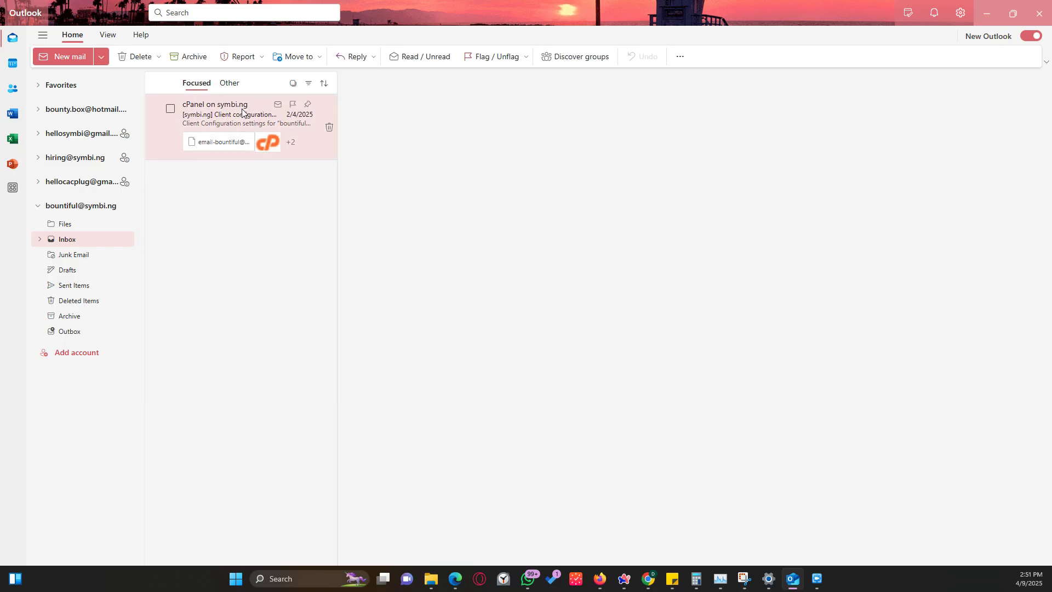
scroll(707, 332, "down", 3)
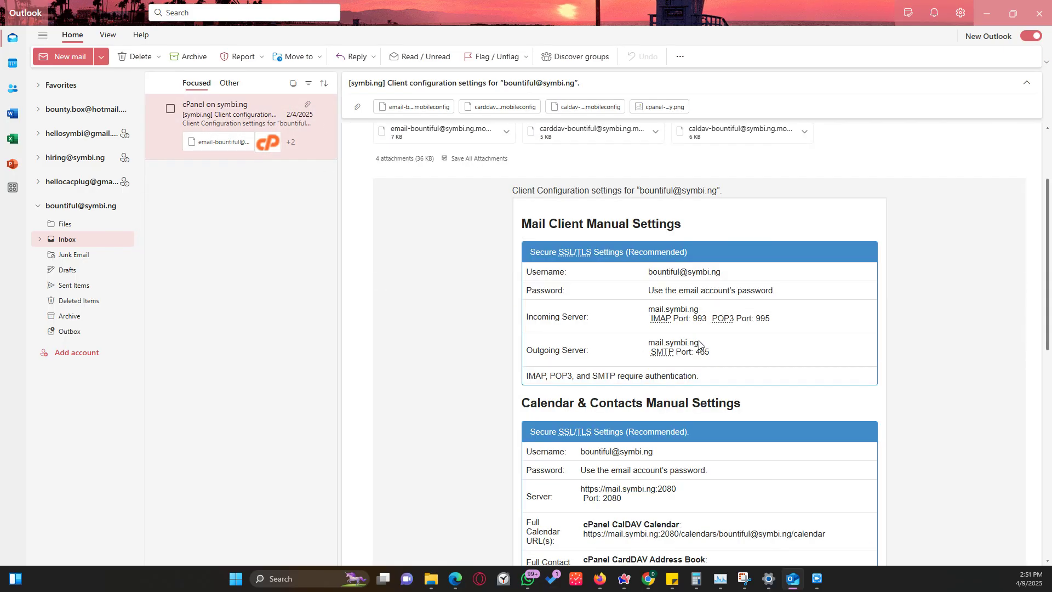
scroll(631, 329, "down", 10)
scroll(632, 329, "up", 15)
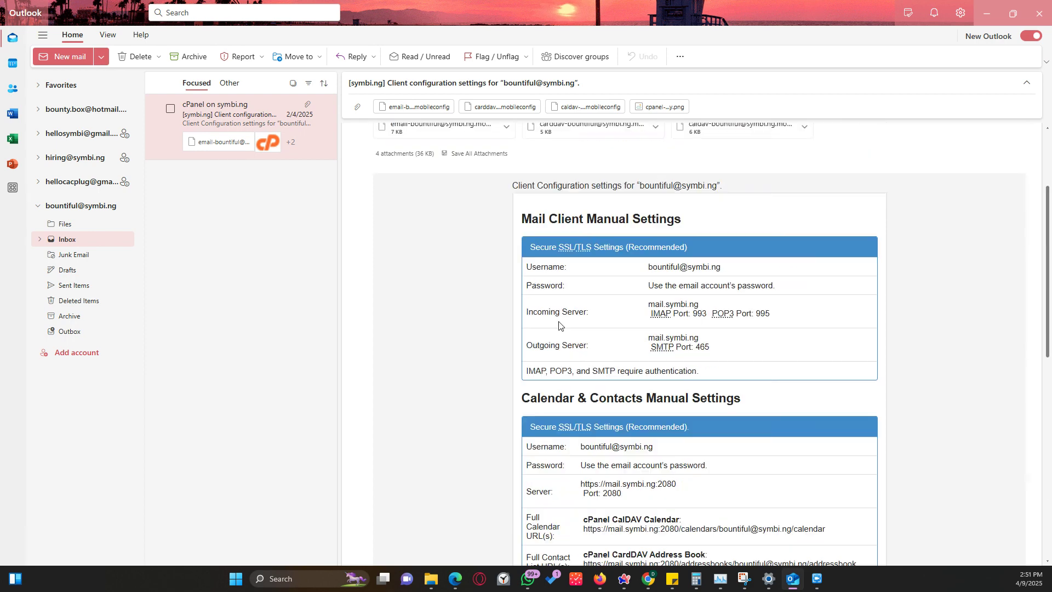
left_click(64, 57)
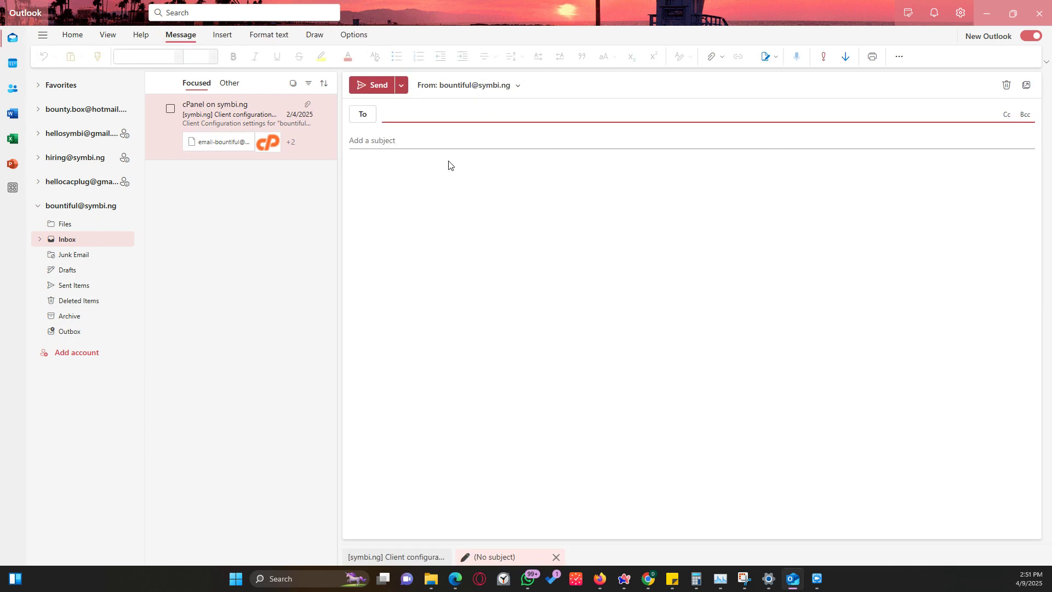
Add Cc and Bcc lines to the draft and type 'qwrfweyesn' in the body.
left_click(426, 113)
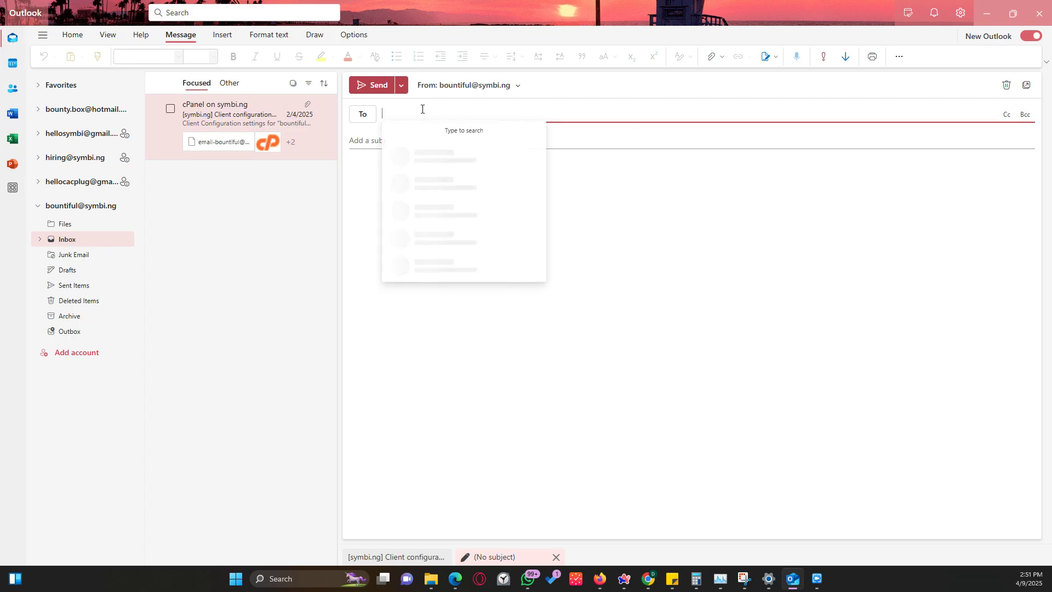
left_click(1007, 114)
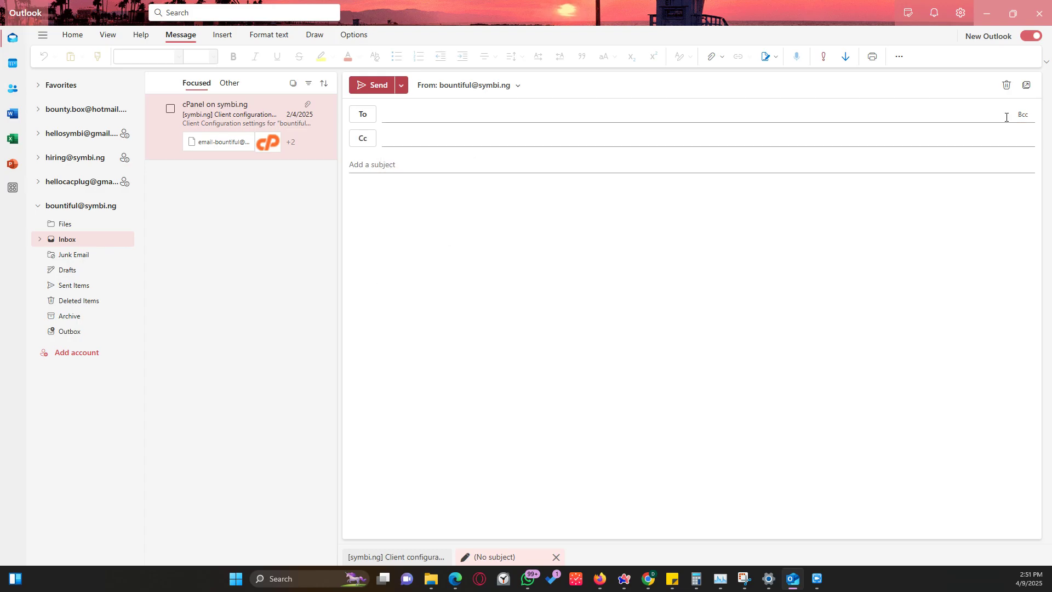
left_click(1024, 114)
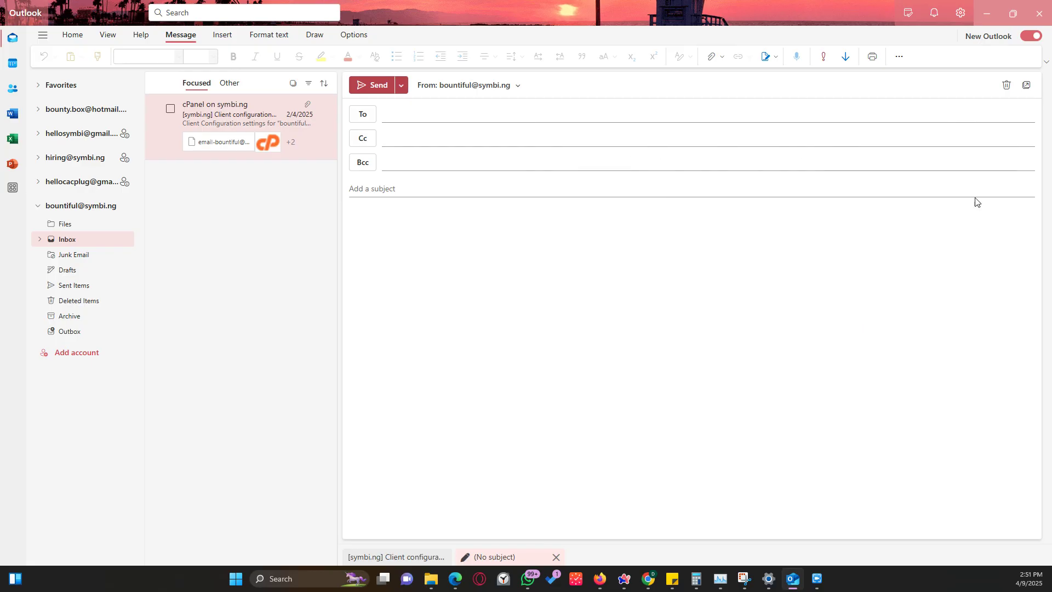
left_click(386, 187)
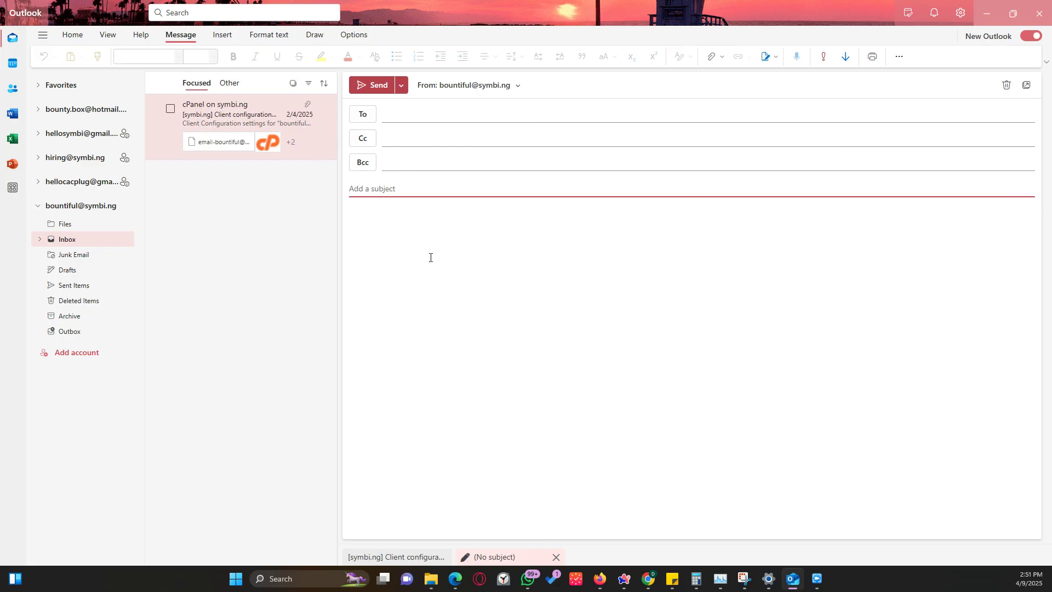
left_click(410, 244)
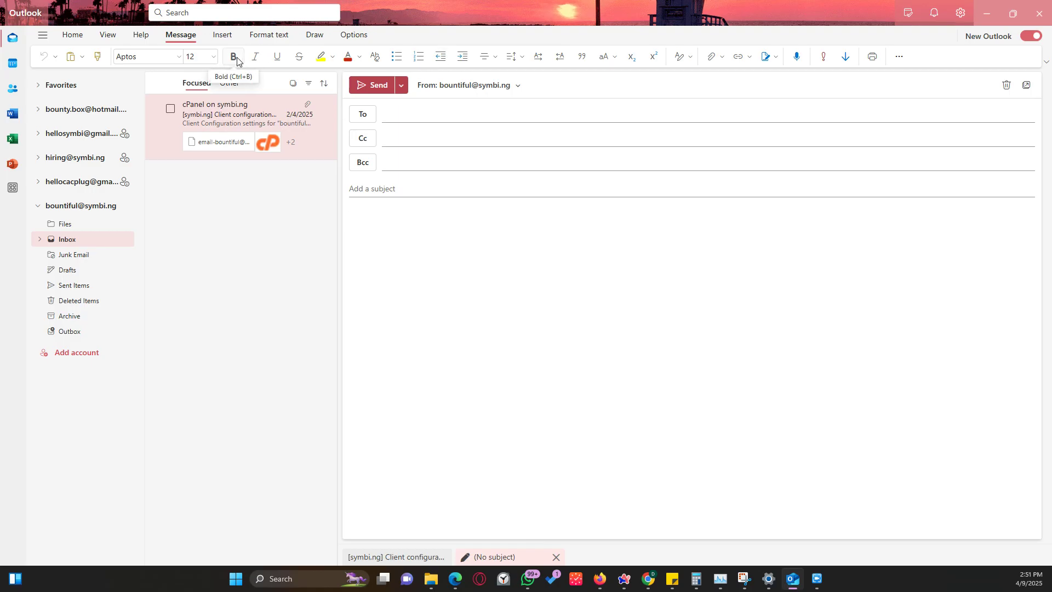
type("qwrfweyesn")
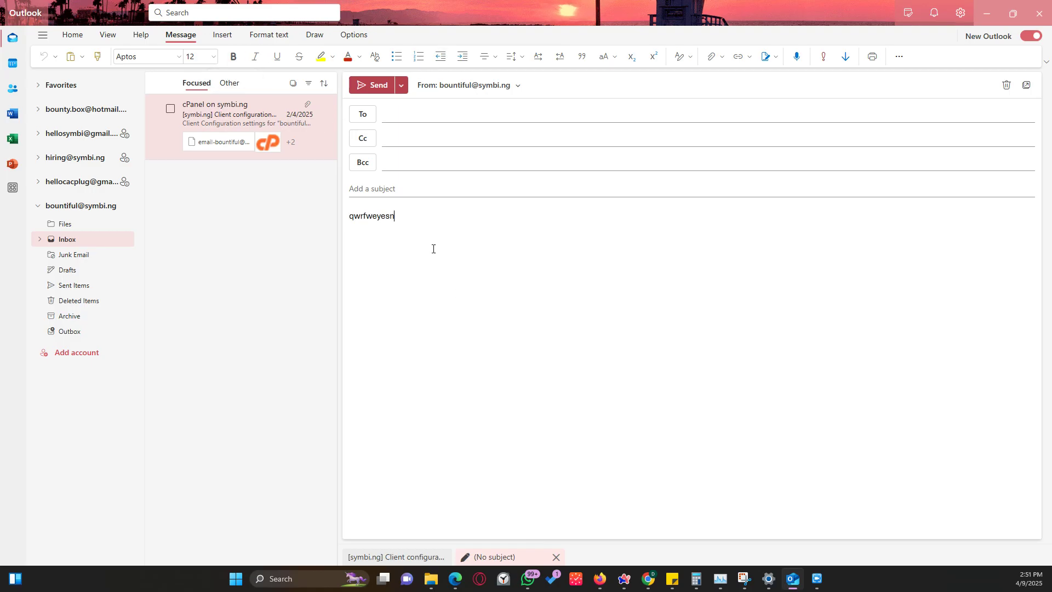
Make the 'qwrfweyesn' line bold, turn it into a numbered item, and centre it.
left_click_drag(432, 247, 340, 221)
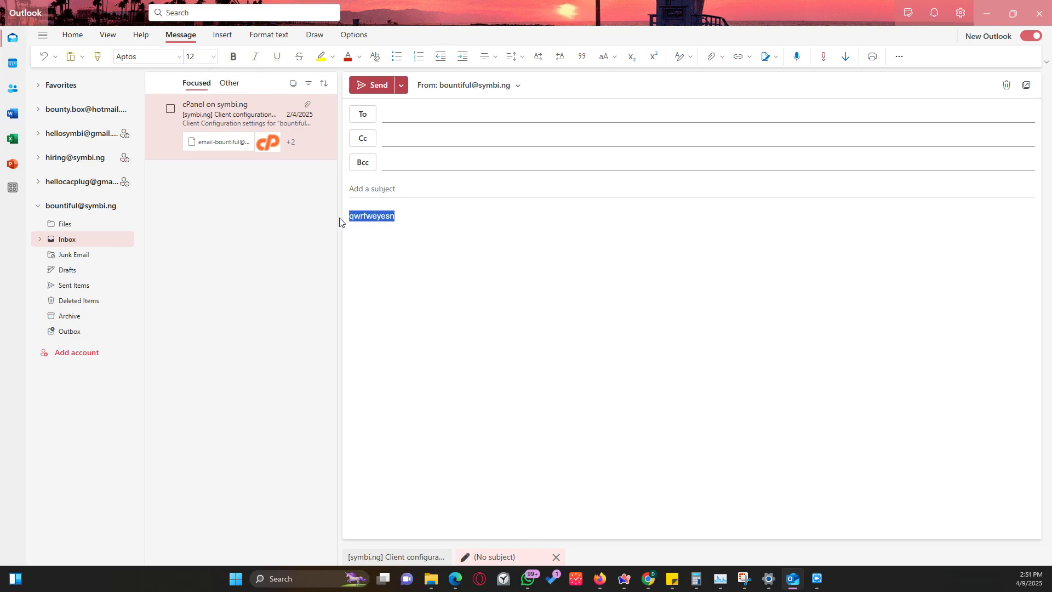
left_click(234, 57)
left_click(422, 261)
left_click(399, 57)
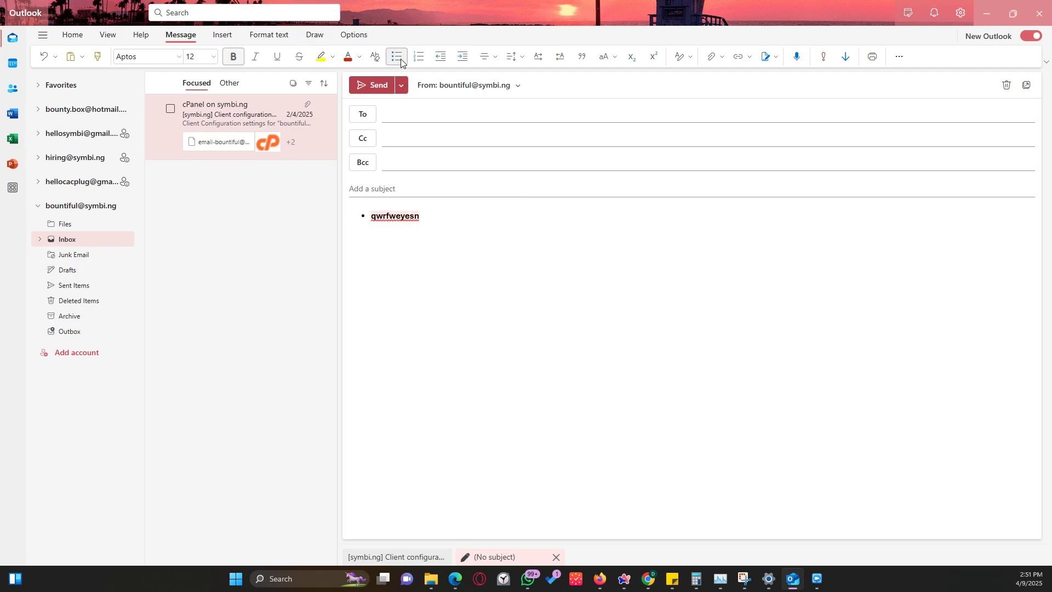
left_click(417, 57)
left_click(489, 57)
left_click(504, 80)
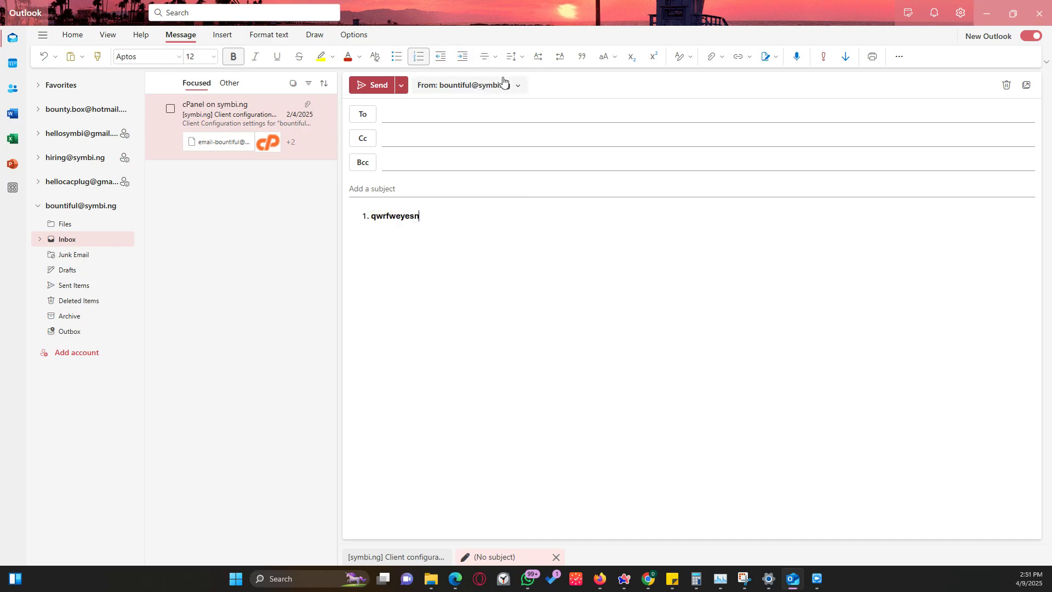
left_click(486, 57)
left_click(492, 98)
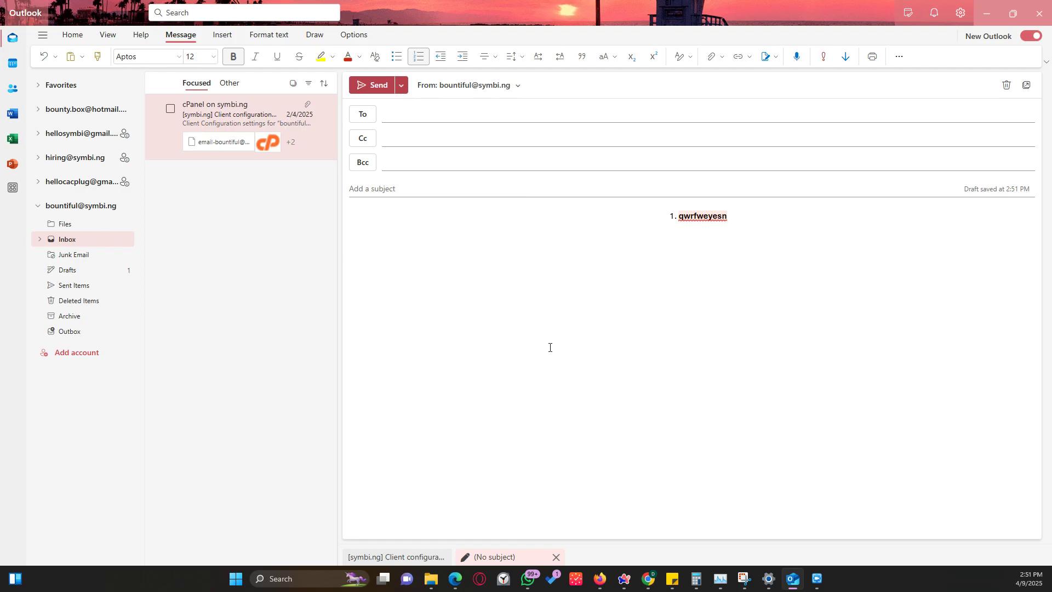
Close the attachment options without attaching anything and minimize Outlook.
left_click(712, 57)
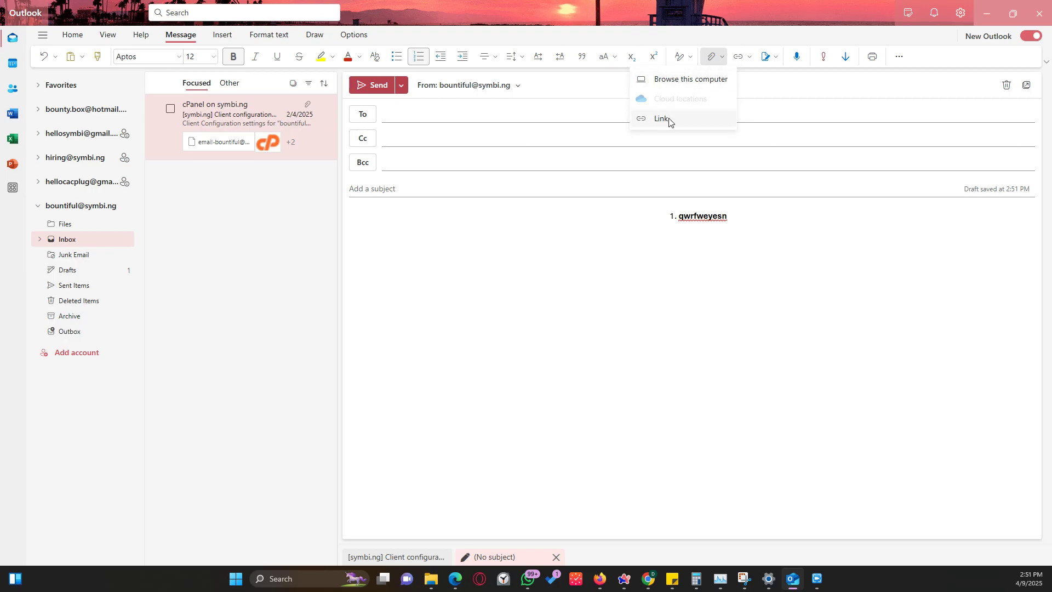
left_click(701, 320)
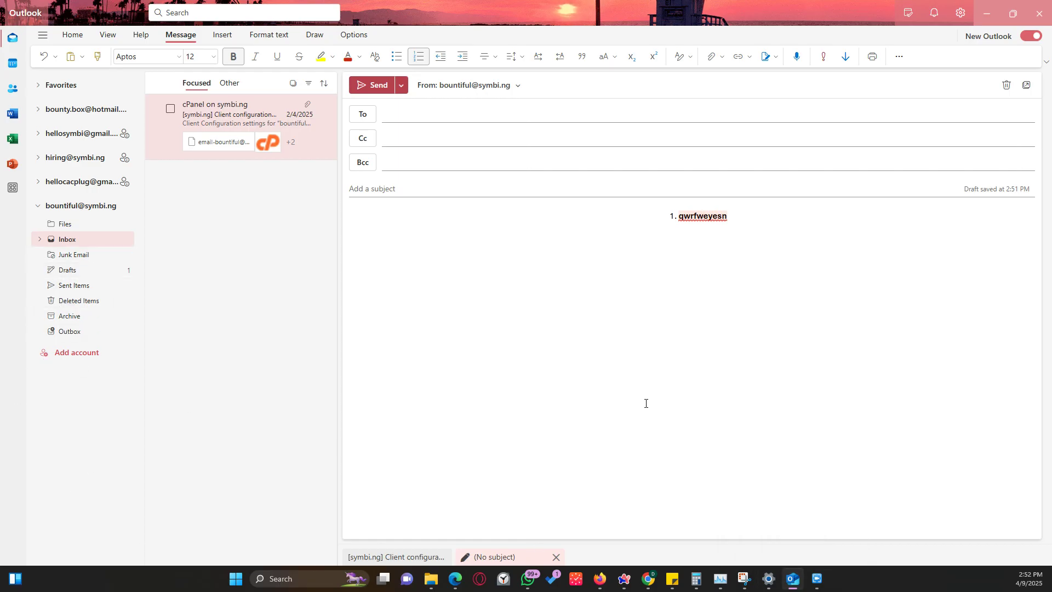
left_click(987, 13)
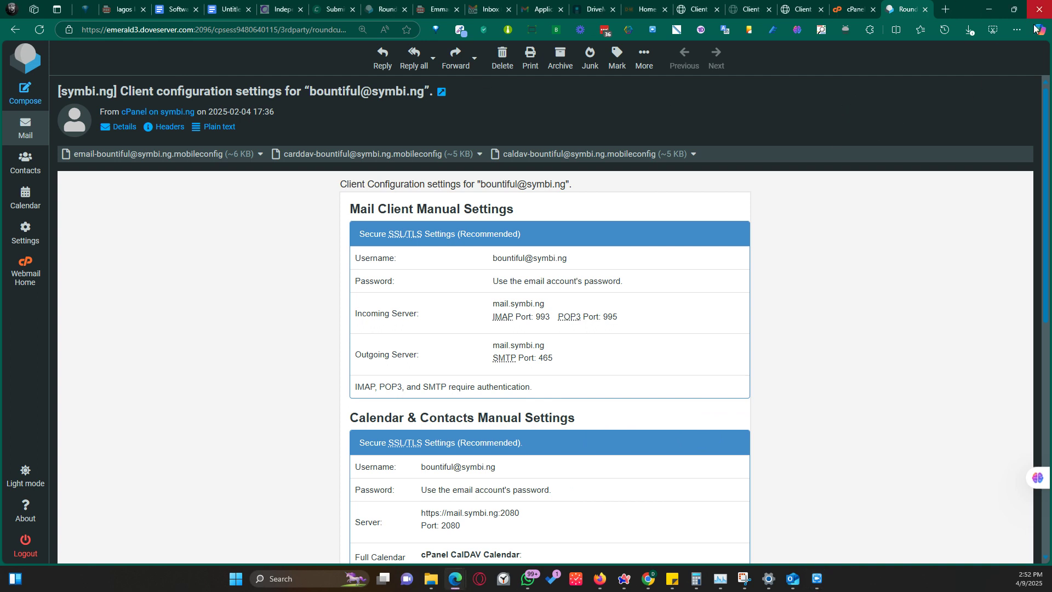